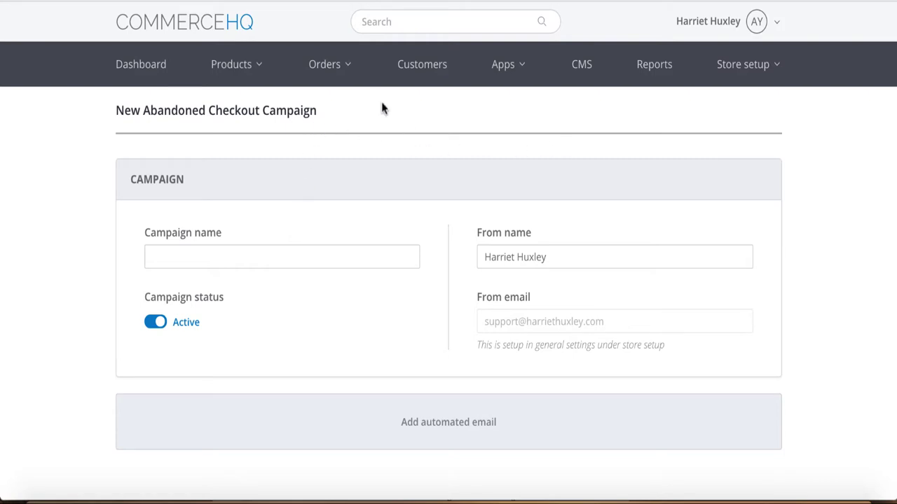
- Name the new abandoned checkout campaign "Super Amazing Abandoned Cart Campaign"
mouse_move(375, 73)
scroll(537, 208, "down", 1)
scroll(494, 225, "up", 1)
left_click(331, 253)
type("Sup")
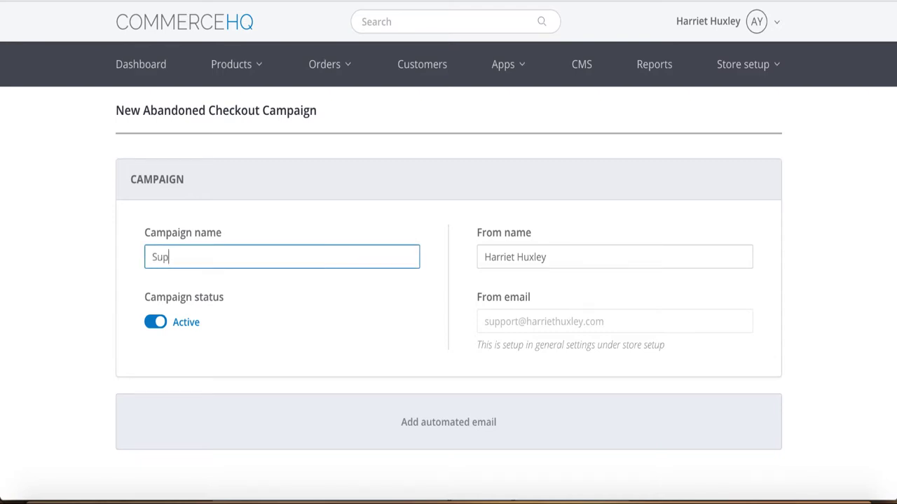
type("er Amazing Abandon")
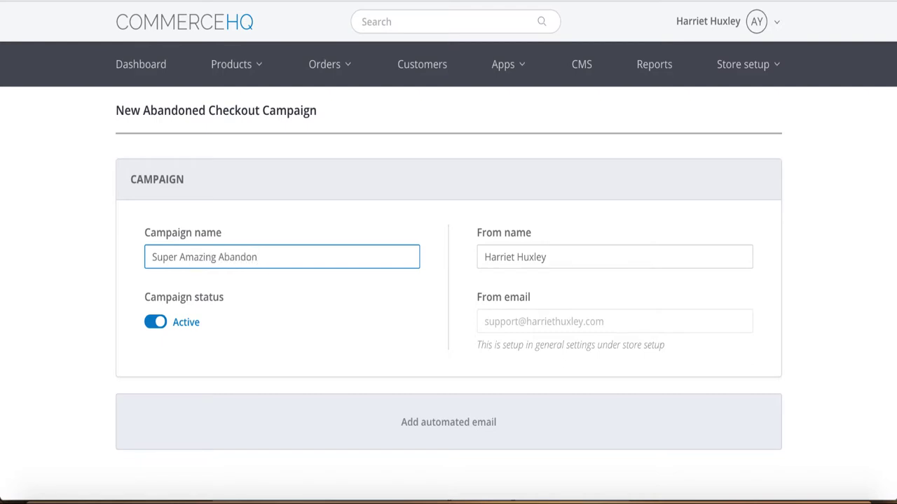
type("ed Cart Campaign")
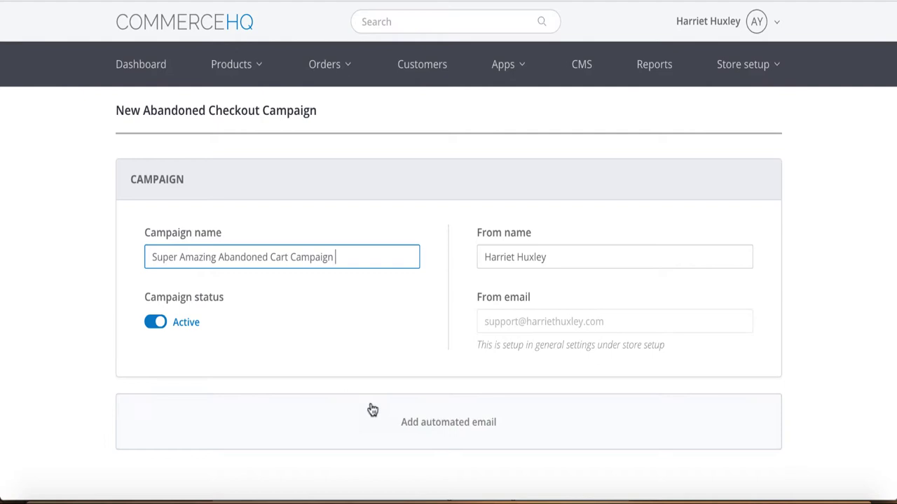
- Add an automated email to the campaign and accept Reminder as its type
left_click(426, 429)
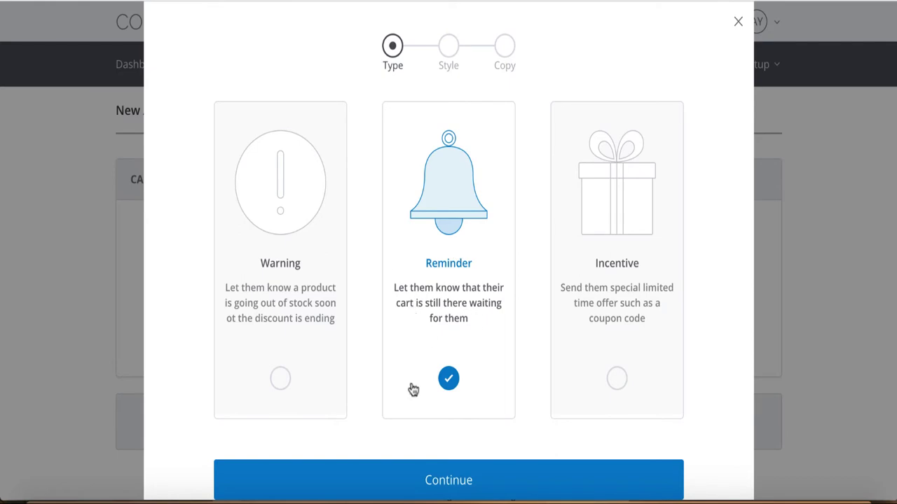
scroll(382, 419, "down", 1)
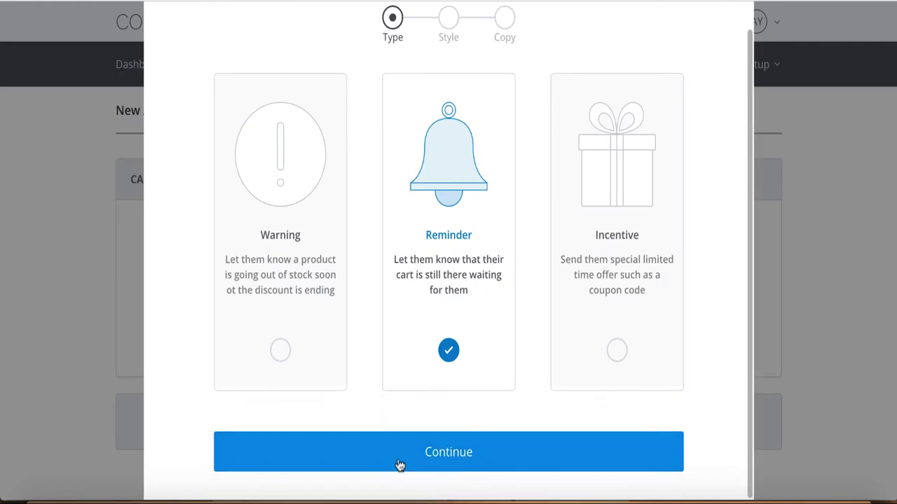
left_click(401, 456)
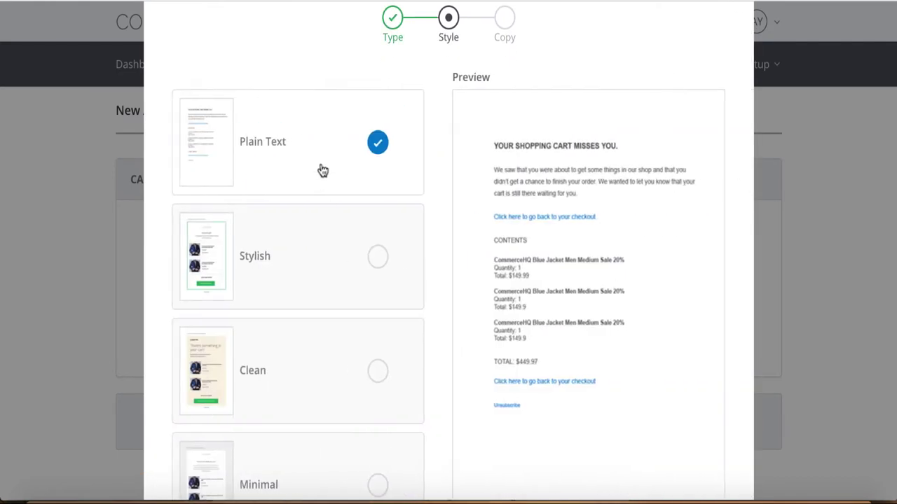
- Preview the Stylish and Clean email styles, and settle on the Minimal style for the reminder email
scroll(324, 164, "down", 2)
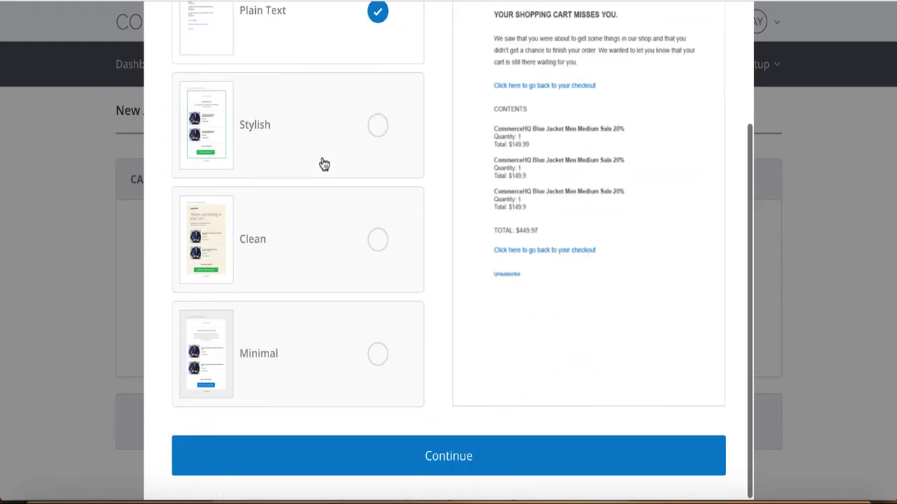
scroll(324, 164, "up", 2)
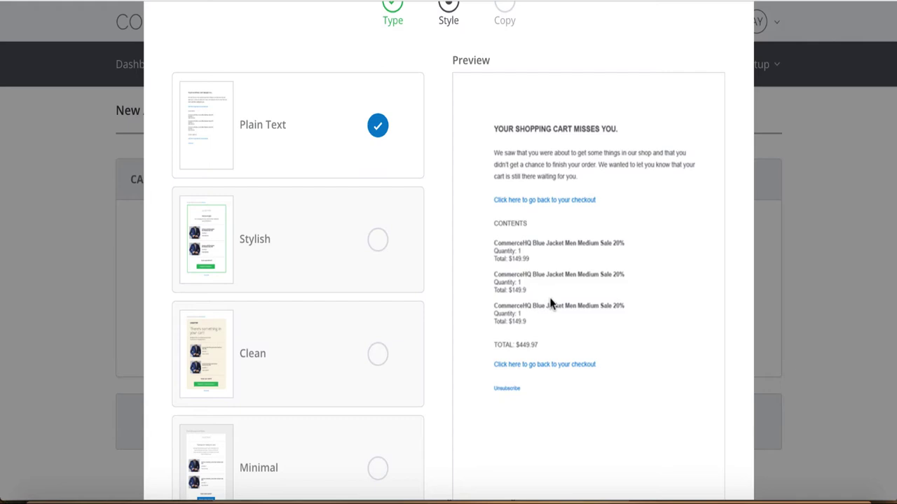
left_click(322, 260)
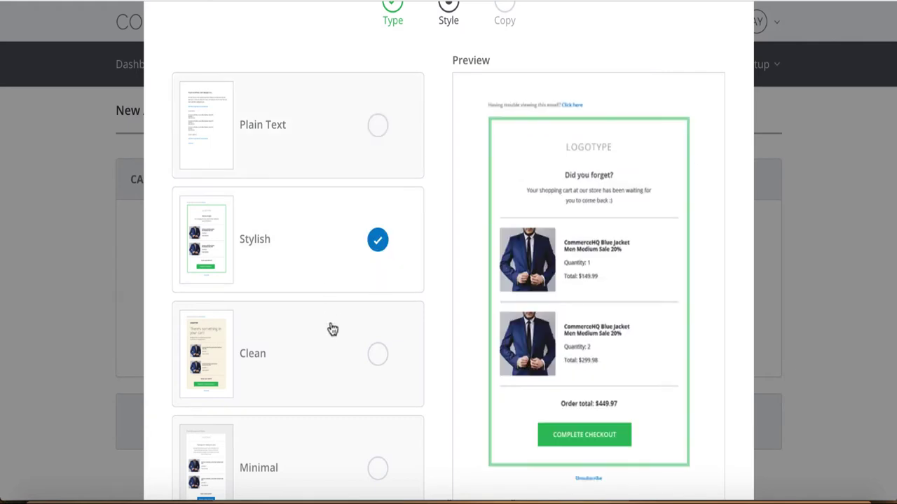
left_click(317, 354)
scroll(317, 354, "down", 2)
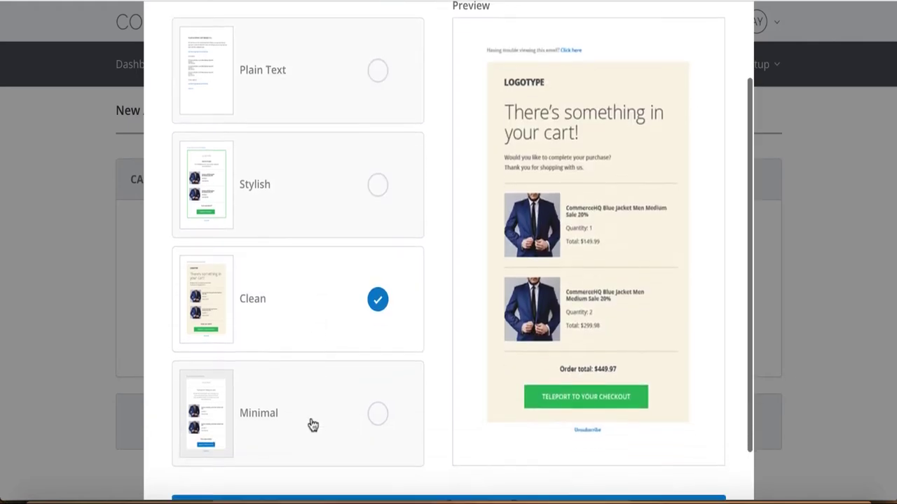
left_click(314, 415)
scroll(331, 354, "down", 2)
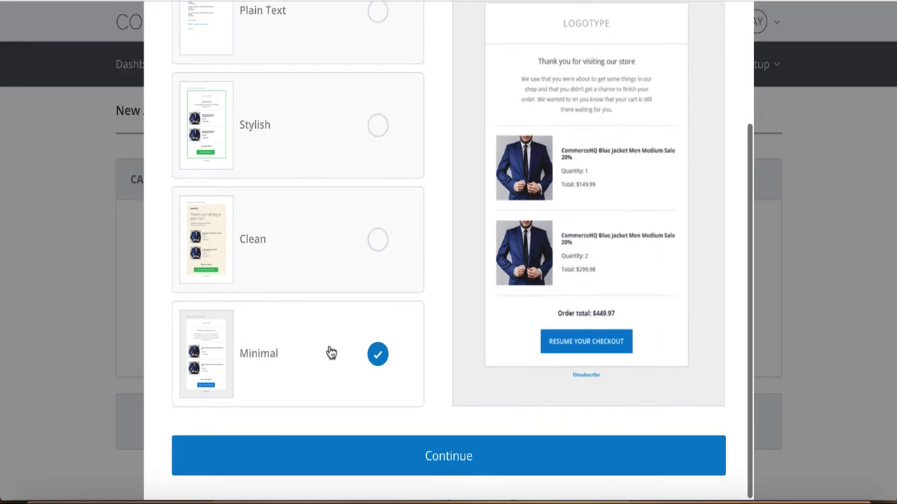
left_click(386, 453)
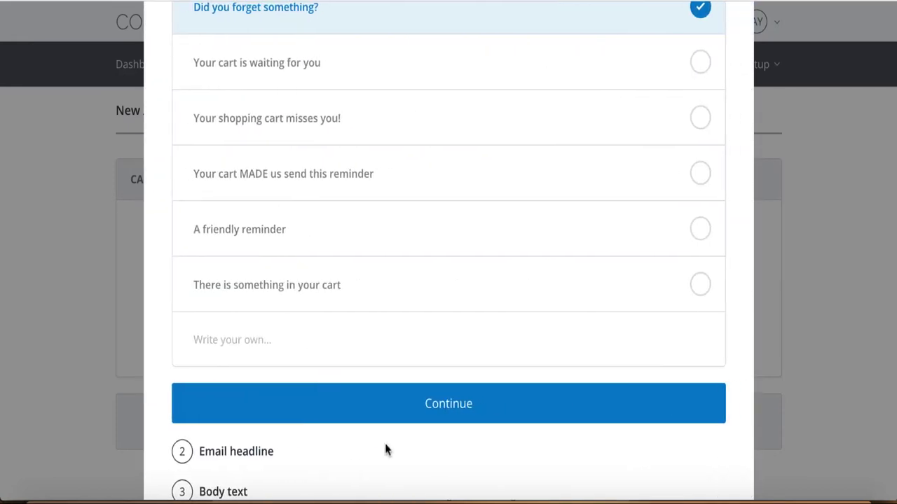
- Review the suggested email subjects and accept "Did you forget something?"
scroll(385, 450, "up", 5)
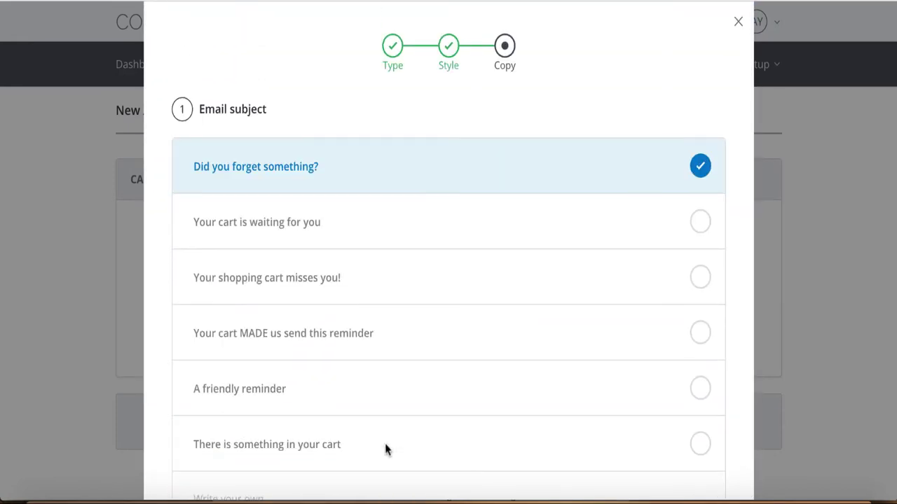
scroll(332, 440, "down", 1)
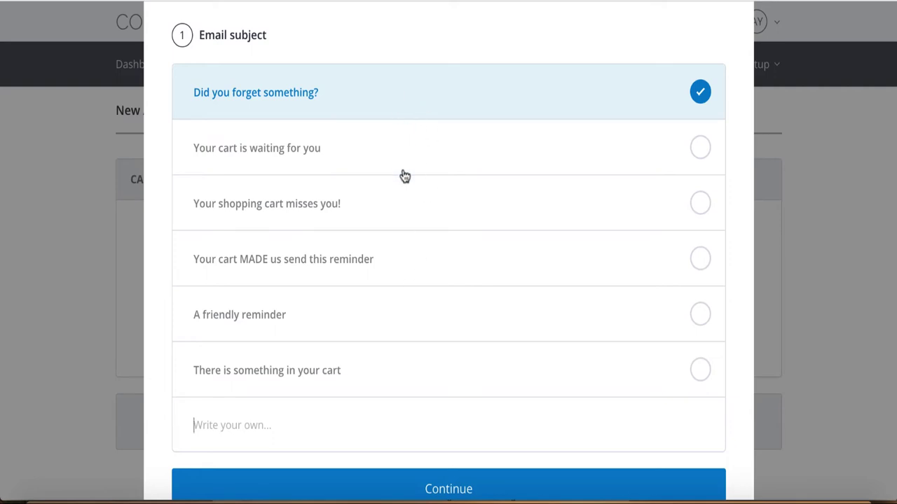
scroll(400, 176, "down", 3)
left_click(400, 333)
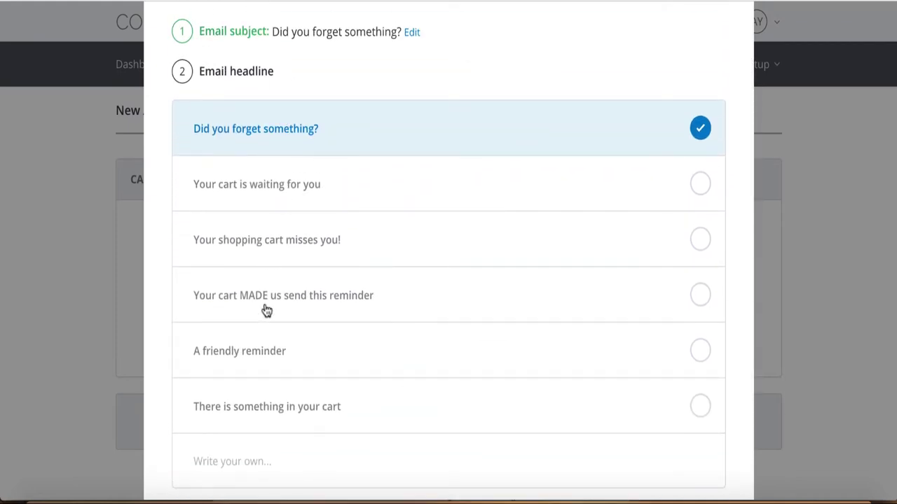
- Set the email headline to "There is something in your cart" and proceed to the body text
scroll(266, 310, "down", 1)
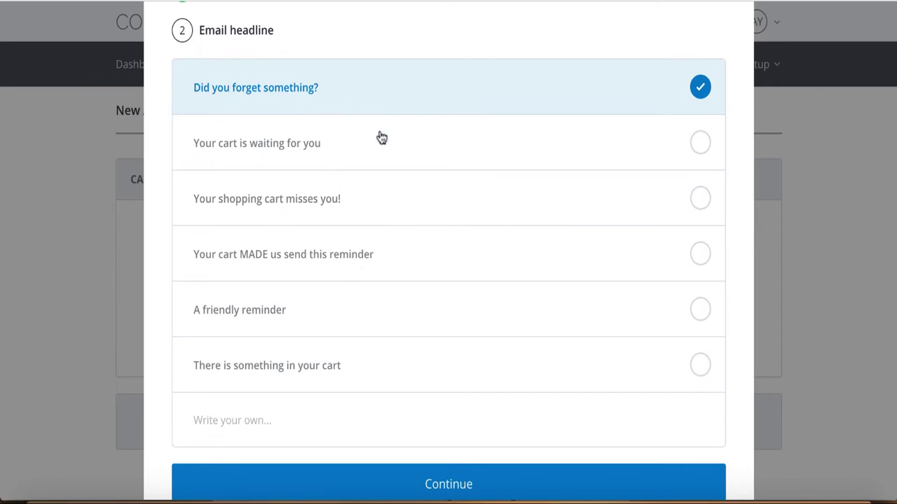
scroll(379, 136, "up", 2)
scroll(379, 136, "down", 1)
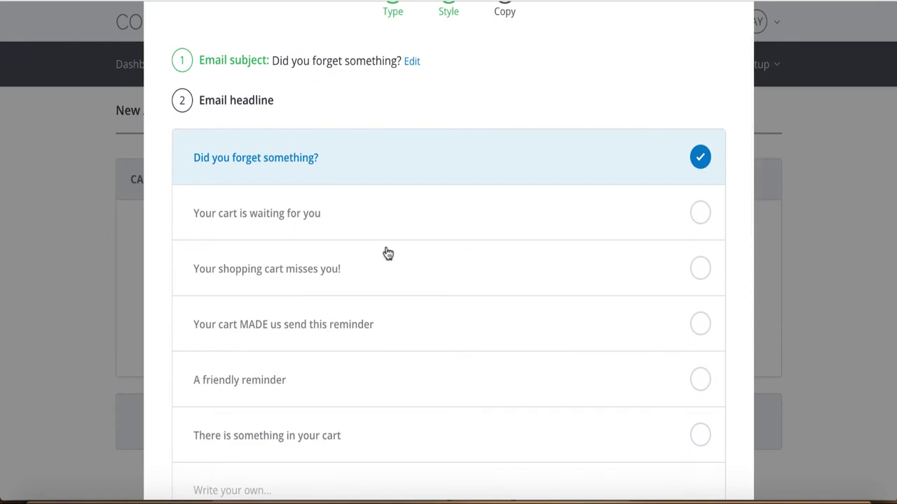
scroll(386, 252, "down", 1)
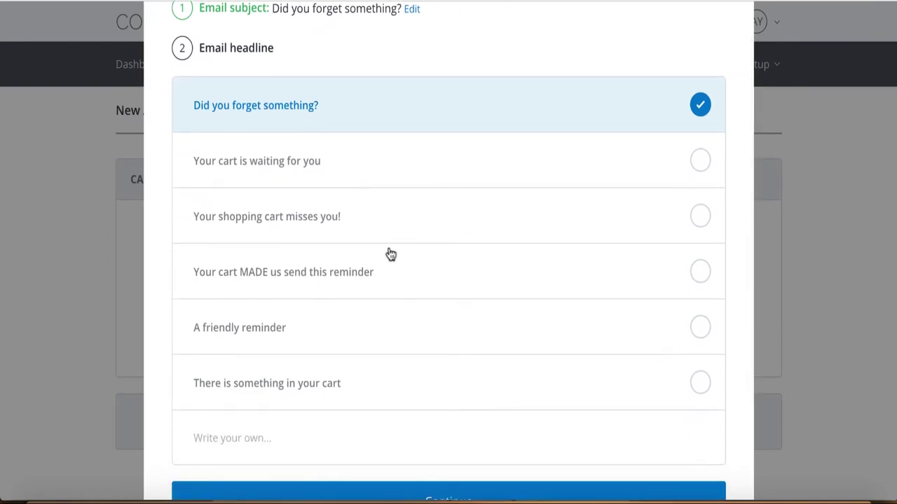
left_click(403, 395)
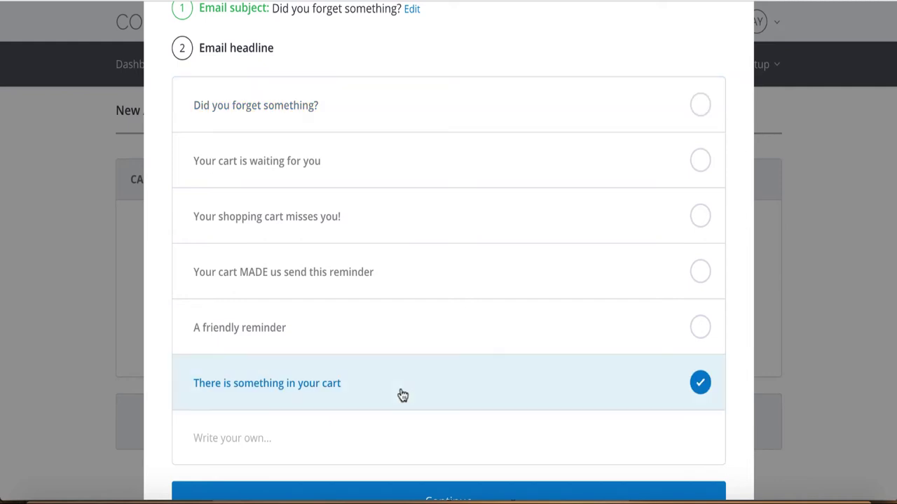
scroll(400, 396, "down", 2)
left_click(389, 396)
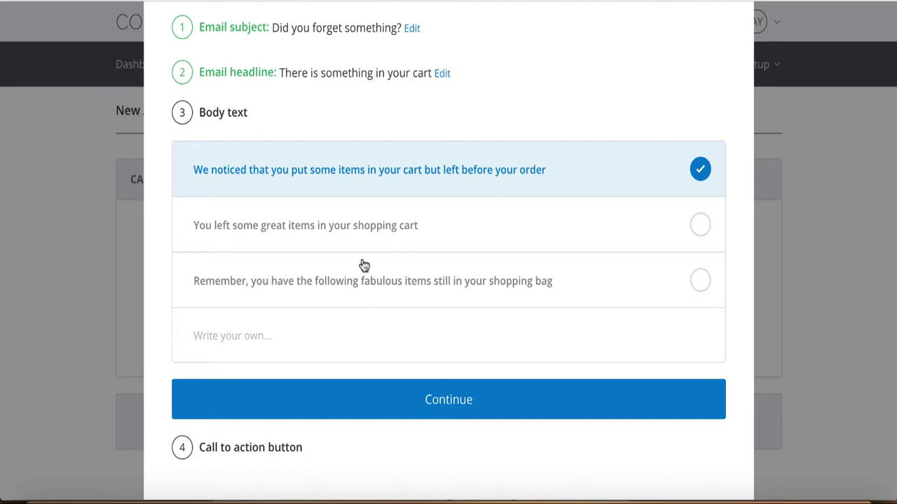
- Accept the body text "We noticed that you put some items in your cart but left before your order" and set the call to action to COMPLETE CHECKOUT
left_click(352, 400)
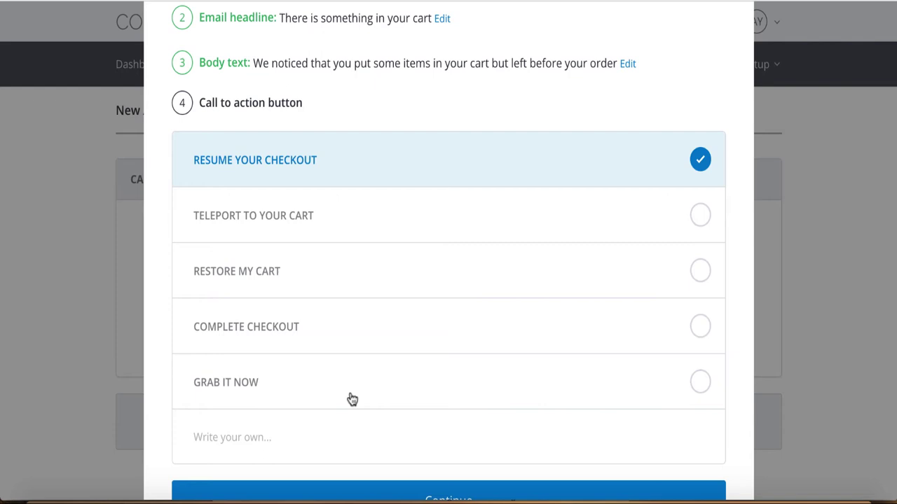
scroll(311, 301, "down", 1)
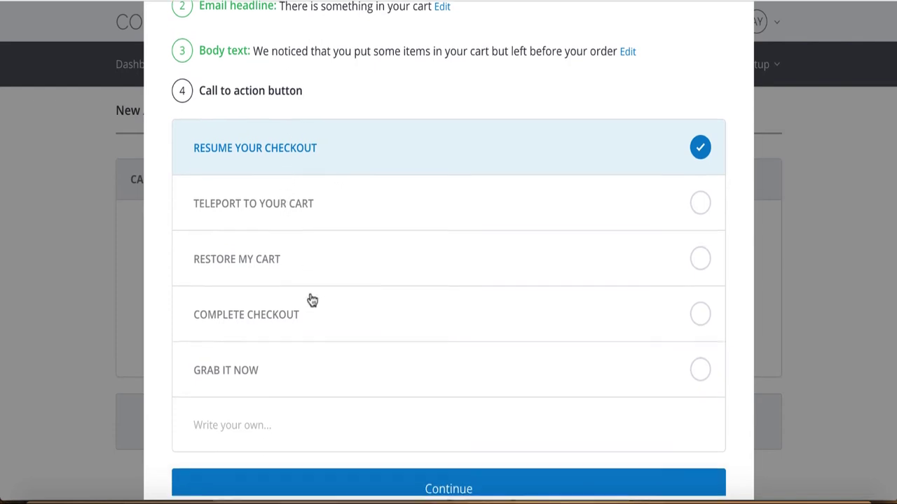
scroll(360, 328, "down", 1)
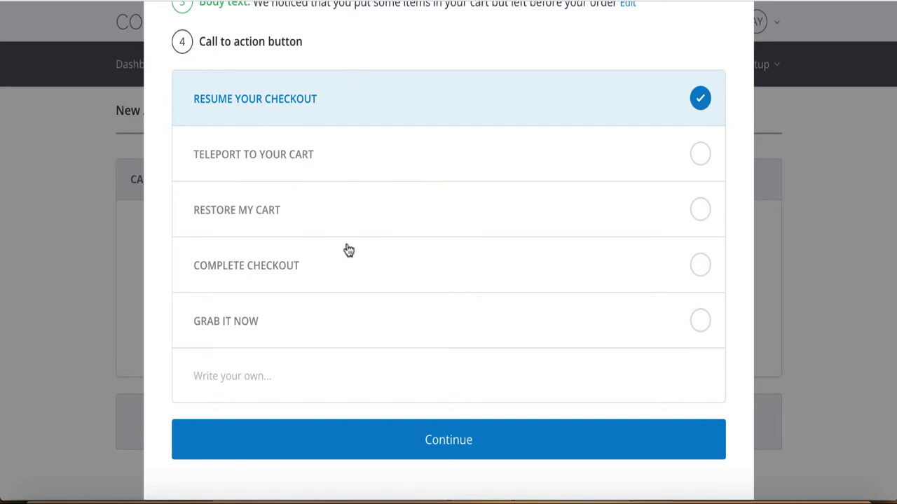
left_click(355, 267)
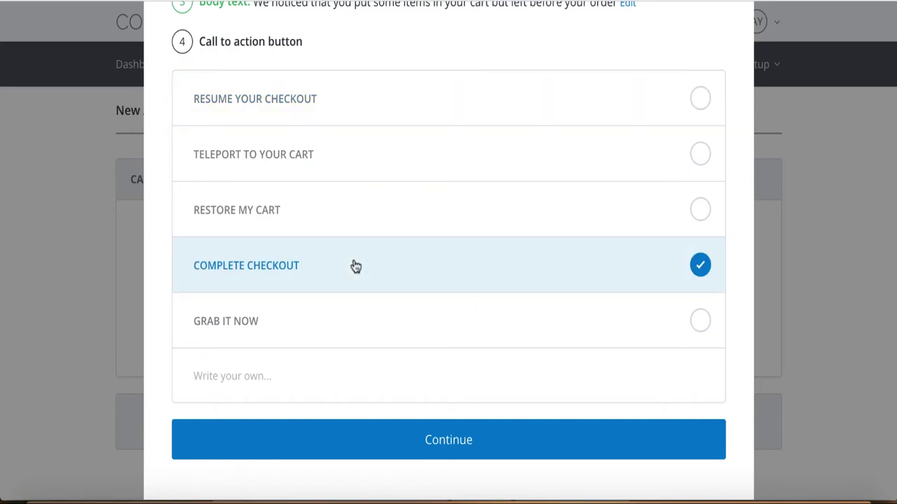
left_click(344, 444)
- Review the example email in Campaign 2 and the new email, checking subject, timeout, logo, colors, copy and preview
scroll(343, 444, "down", 7)
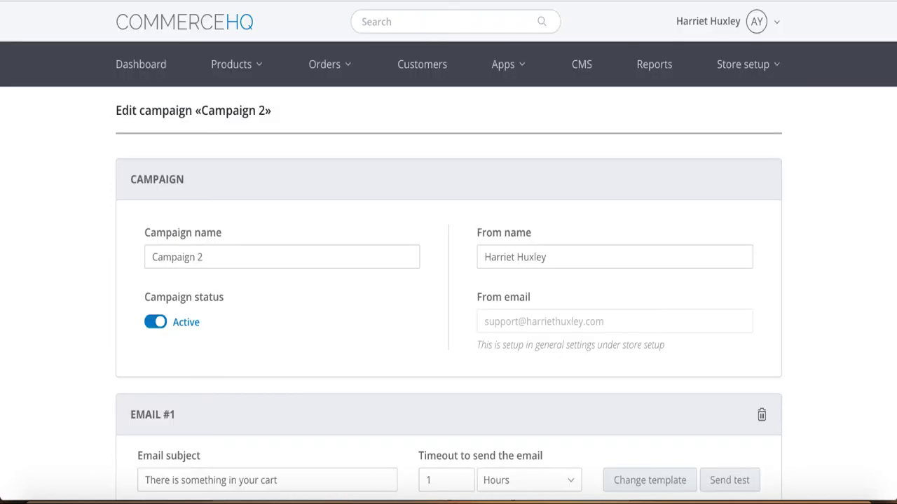
scroll(581, 224, "down", 6)
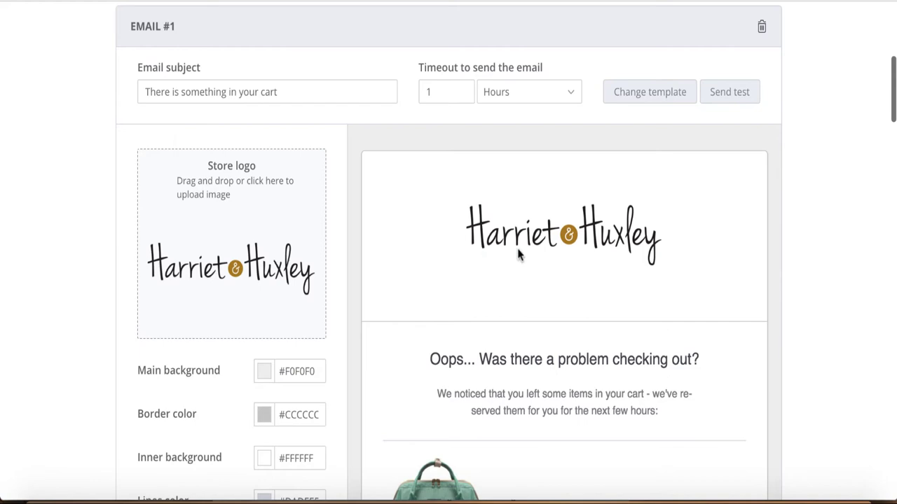
scroll(516, 254, "down", 2)
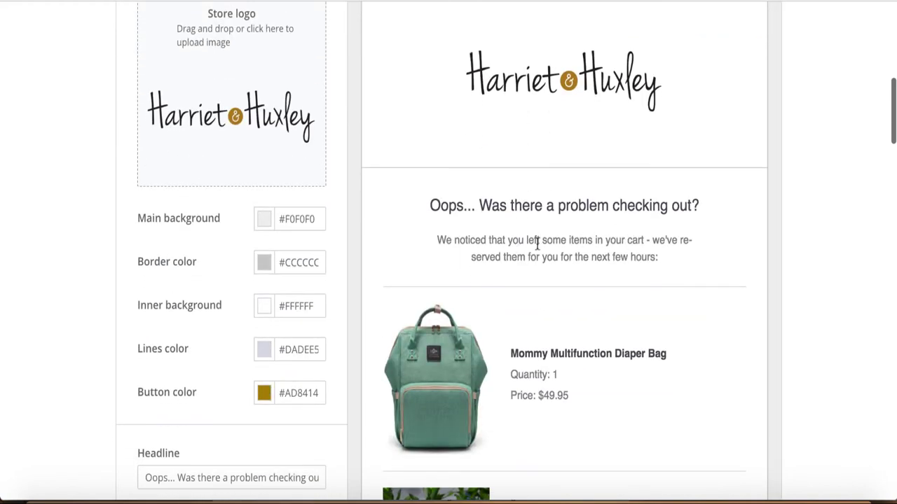
scroll(537, 244, "down", 5)
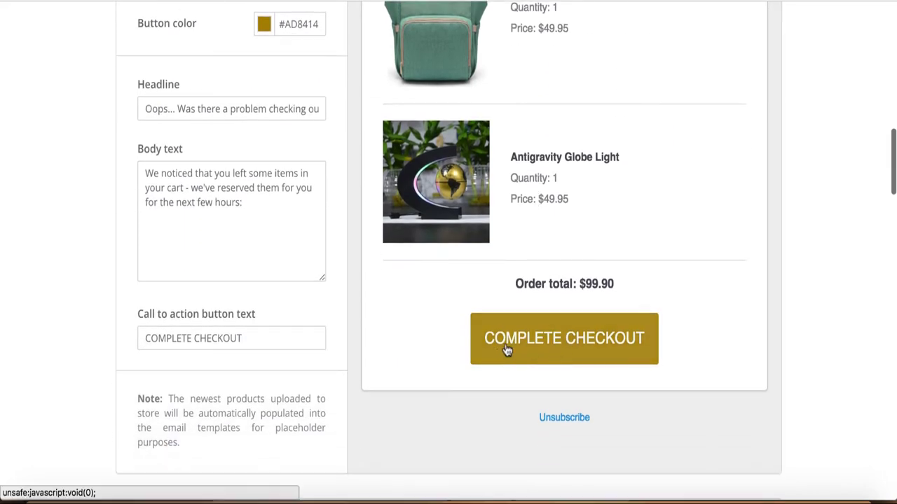
scroll(529, 234, "up", 5)
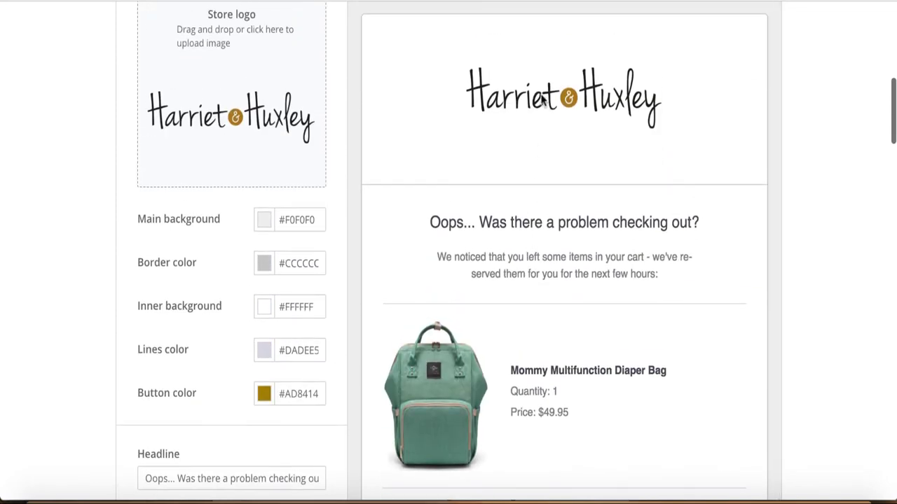
scroll(553, 193, "down", 5)
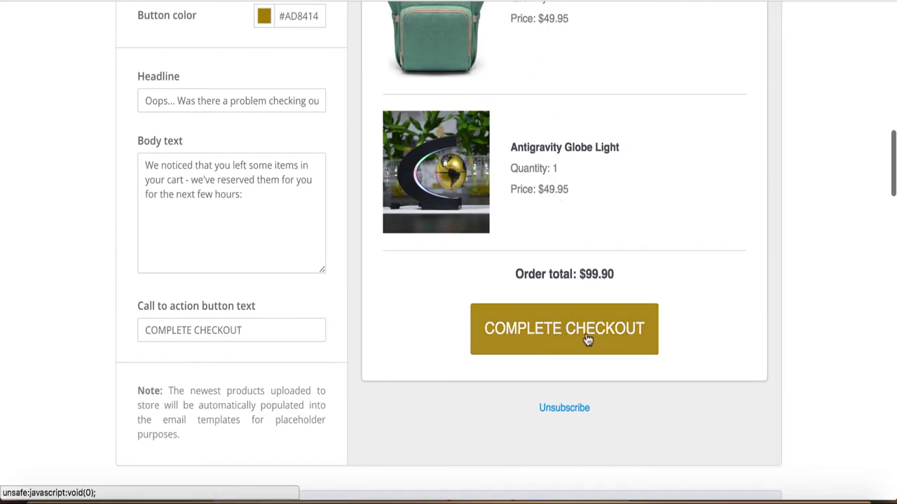
scroll(420, 203, "up", 1)
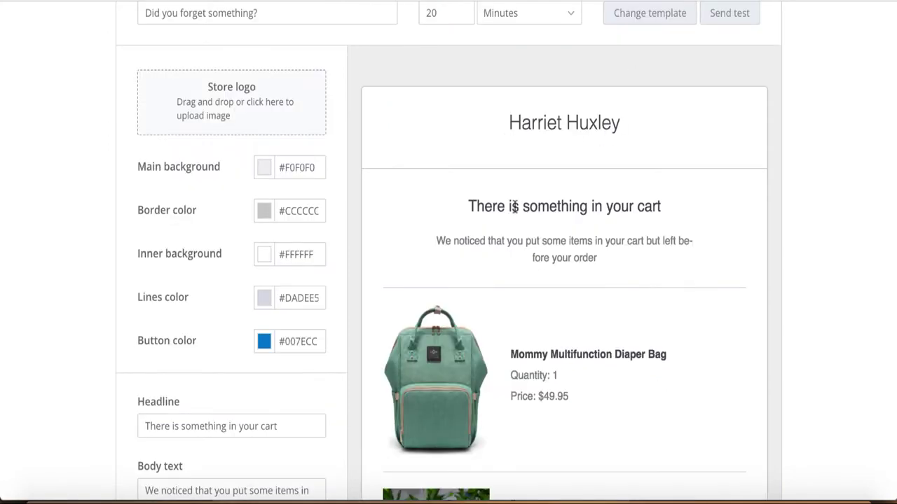
scroll(515, 207, "down", 5)
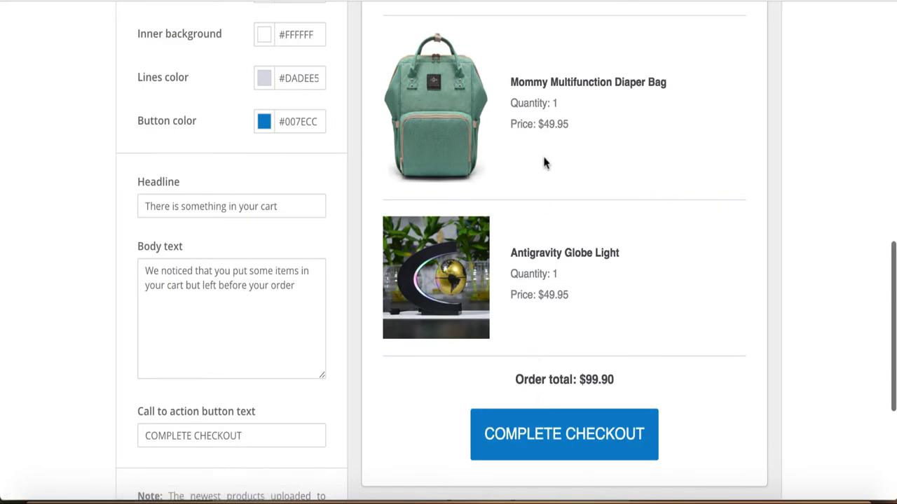
scroll(544, 161, "up", 5)
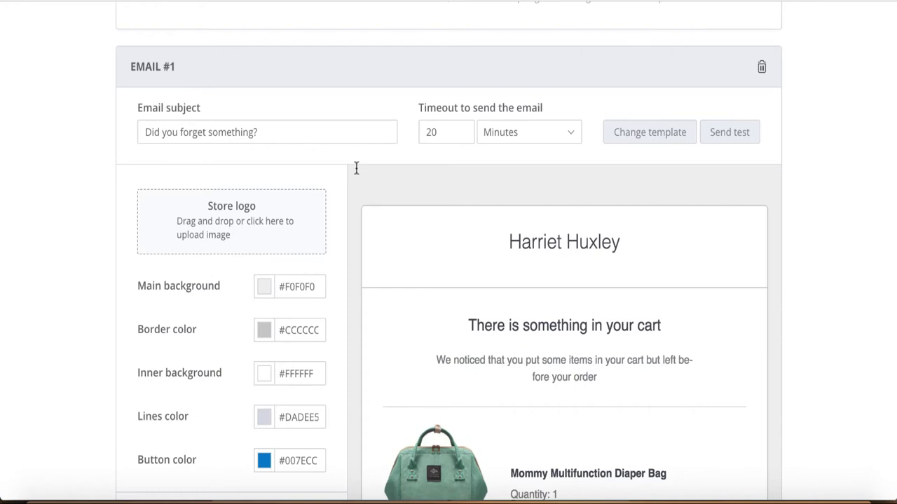
scroll(356, 168, "down", 6)
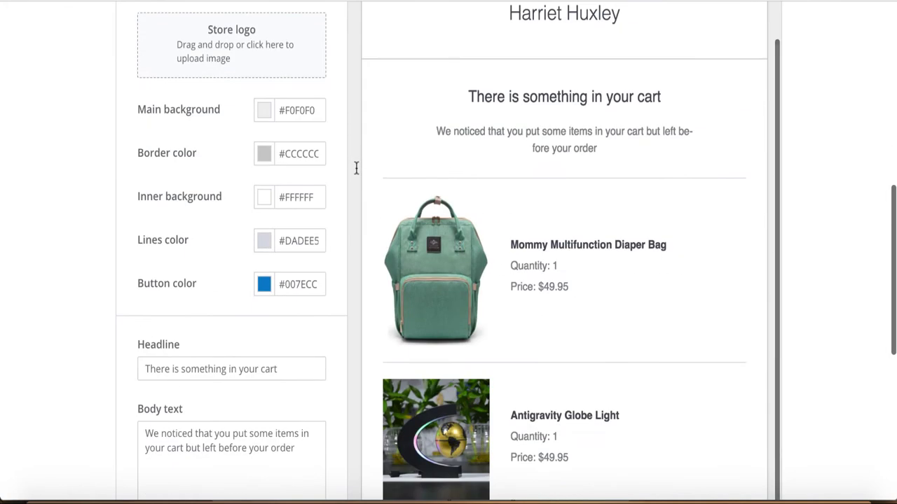
scroll(356, 168, "down", 3)
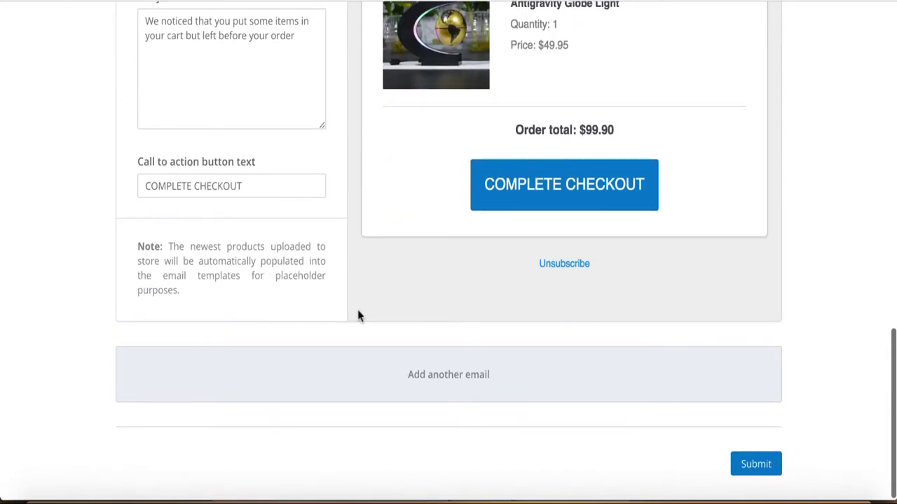
- Add a second email to the campaign, choosing the Warning type and the Minimal style
left_click(377, 367)
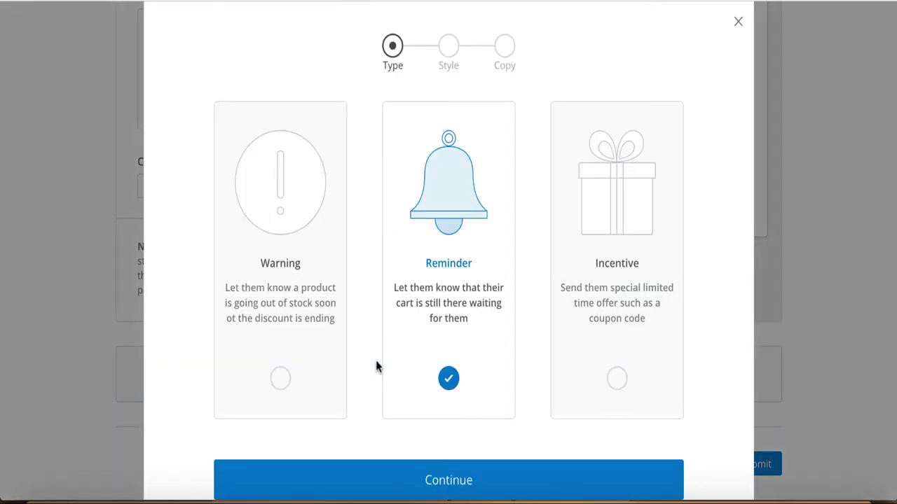
left_click(273, 272)
scroll(392, 354, "down", 1)
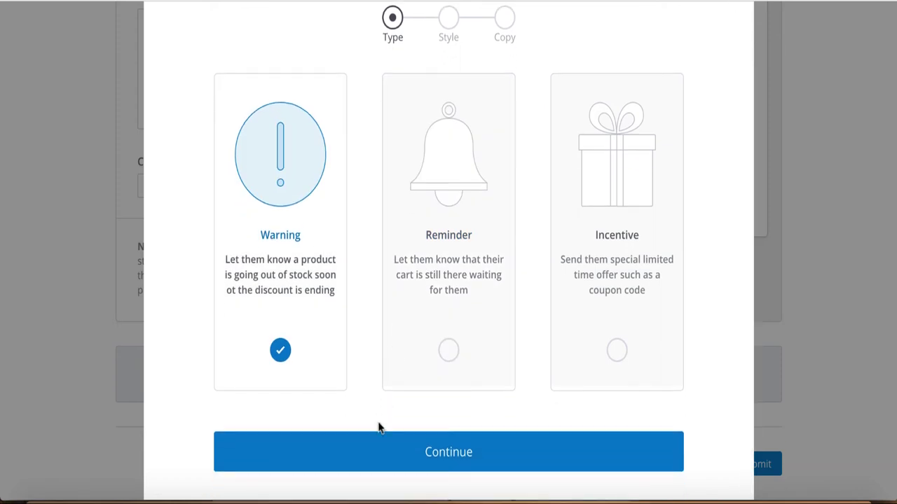
left_click(382, 452)
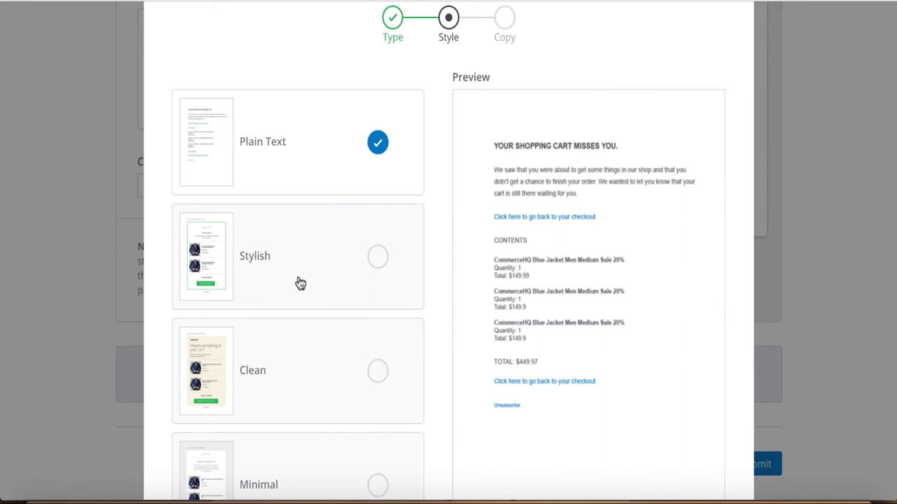
scroll(296, 283, "down", 2)
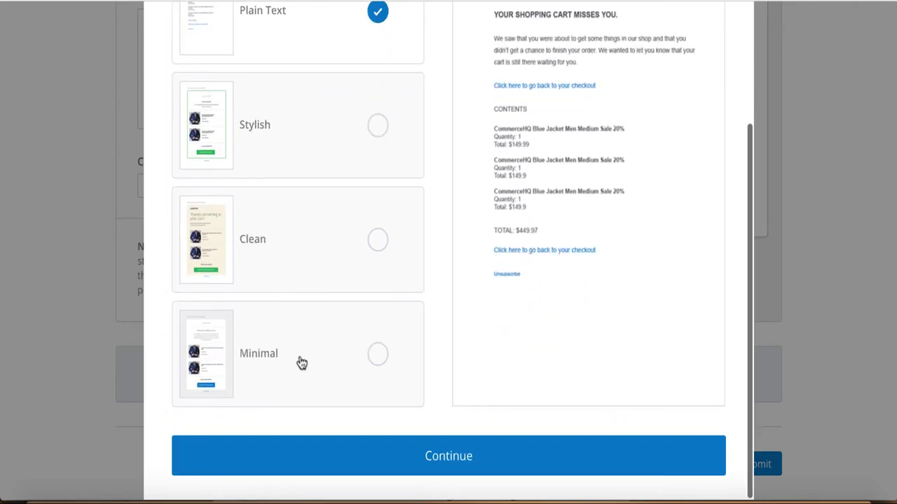
left_click(302, 362)
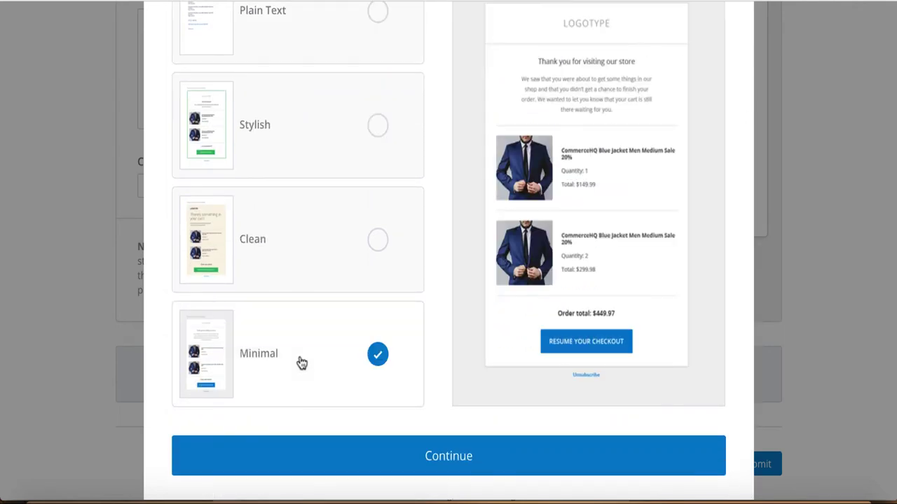
left_click(400, 457)
- Review the suggested subjects for the warning email and accept "We are almost sold out!"
scroll(386, 229, "up", 2)
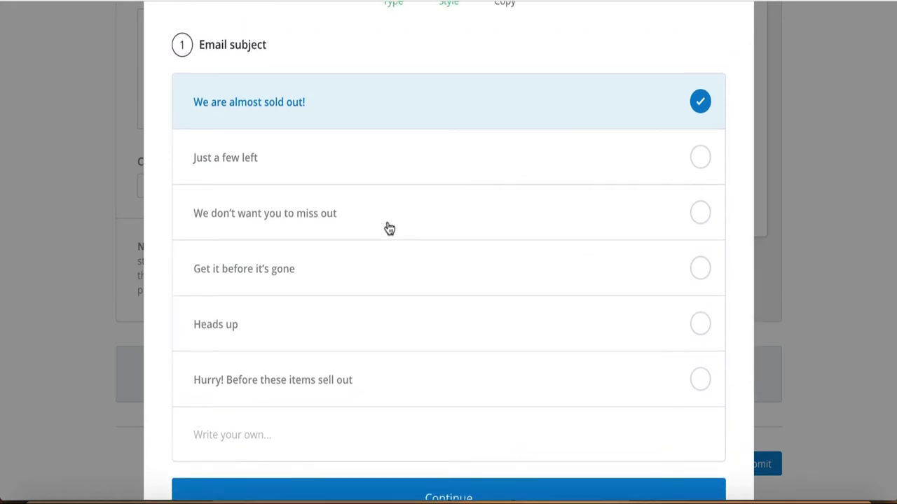
scroll(389, 228, "up", 1)
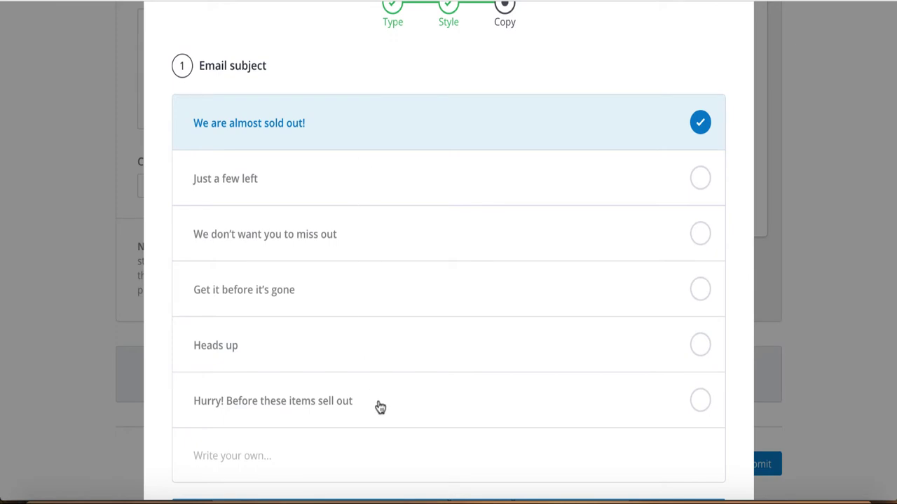
scroll(372, 237, "down", 3)
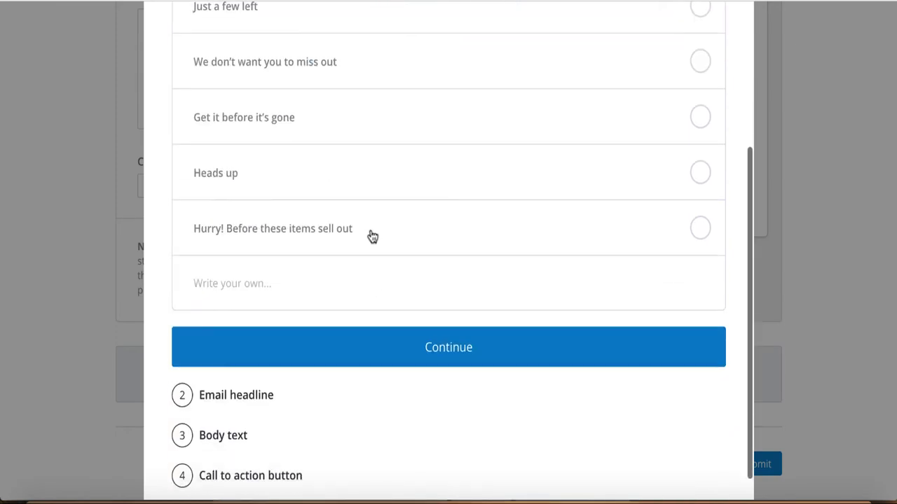
left_click(376, 340)
- Set the warning email's headline to "Just a few left" and proceed to its body text
scroll(374, 333, "down", 1)
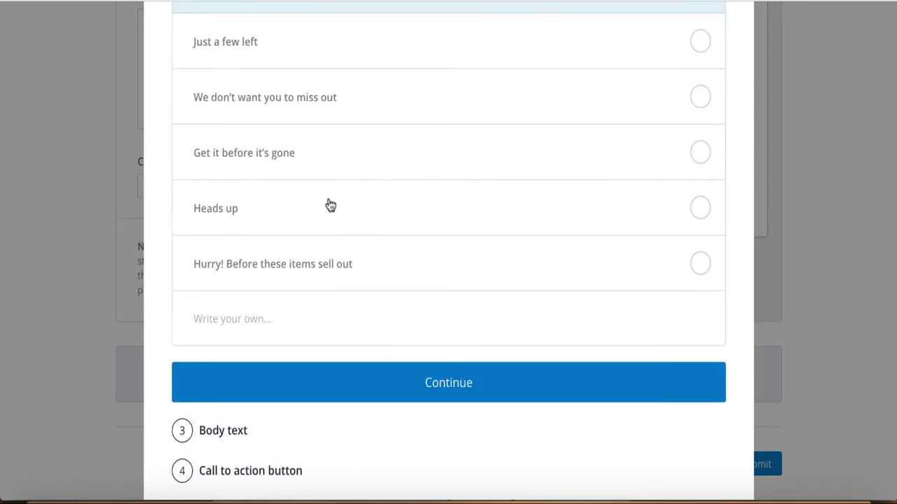
left_click(339, 46)
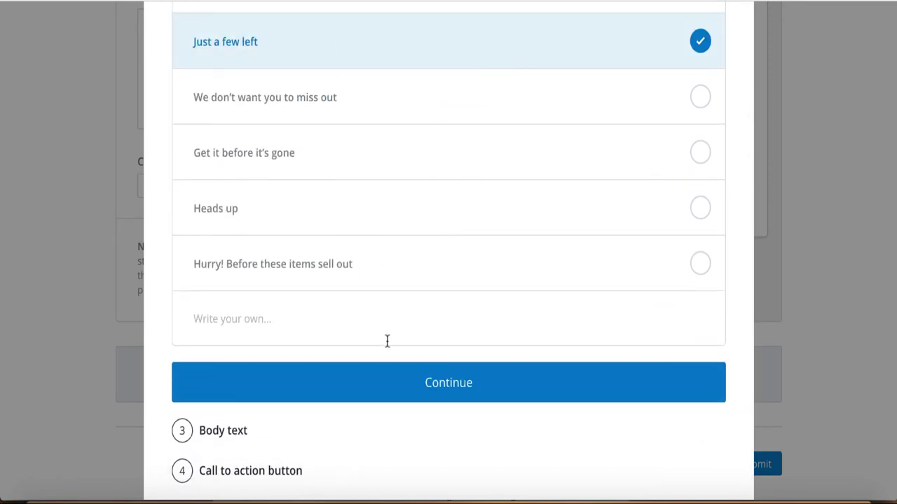
left_click(384, 386)
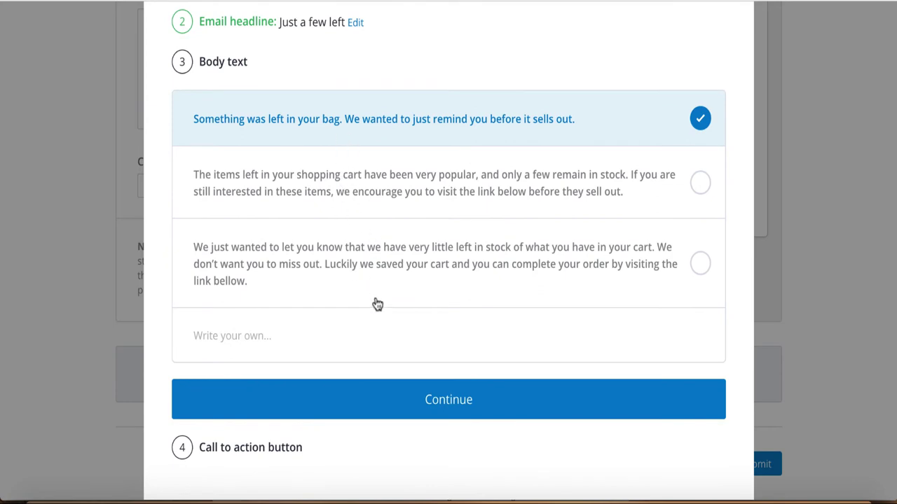
- Choose the body text beginning "The items left in your shopping cart have been very popular" and accept RESUME YOUR CHECKOUT as the call to action
left_click(417, 200)
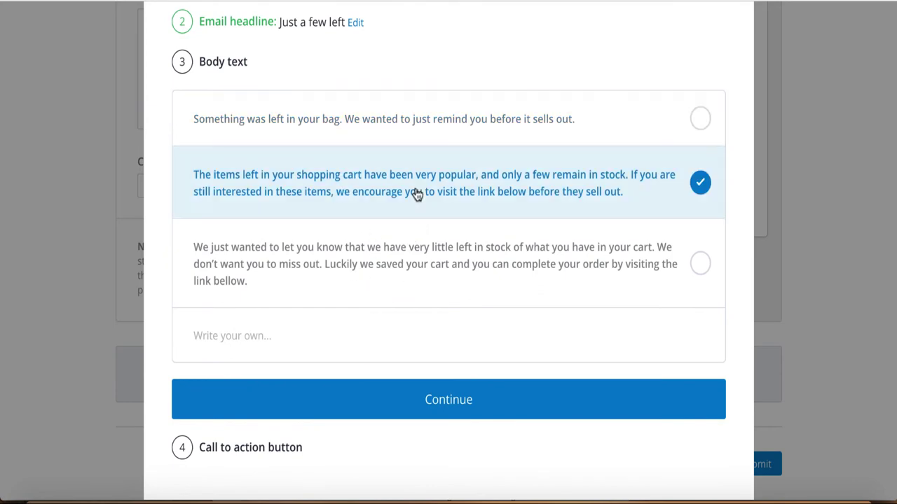
left_click(406, 415)
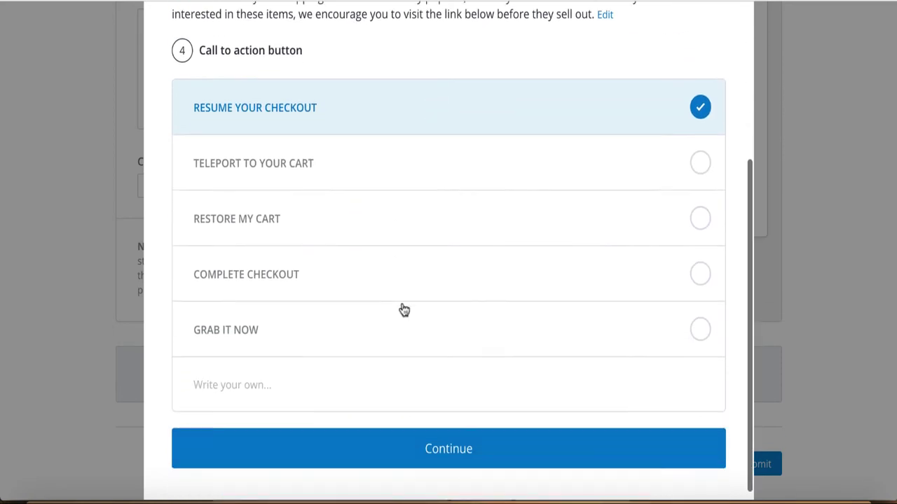
left_click(391, 441)
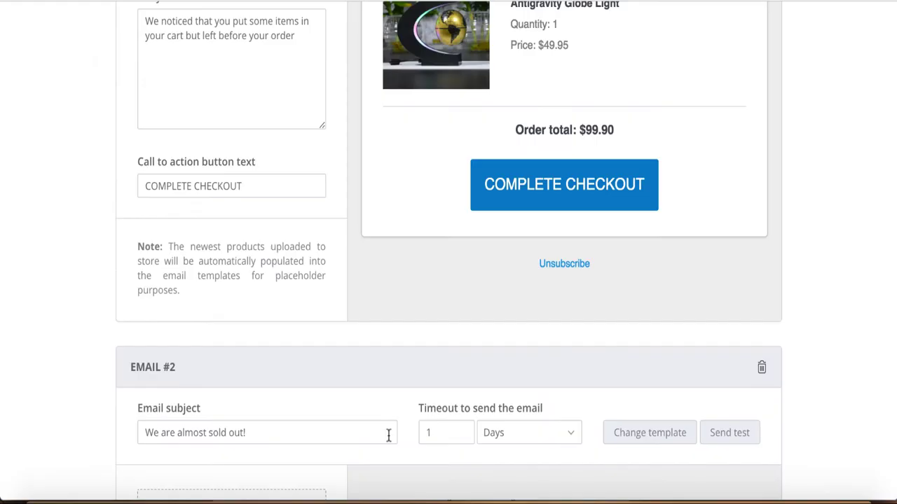
- Check the content of Email #2 and set its send timeout to 1 day
scroll(389, 435, "down", 5)
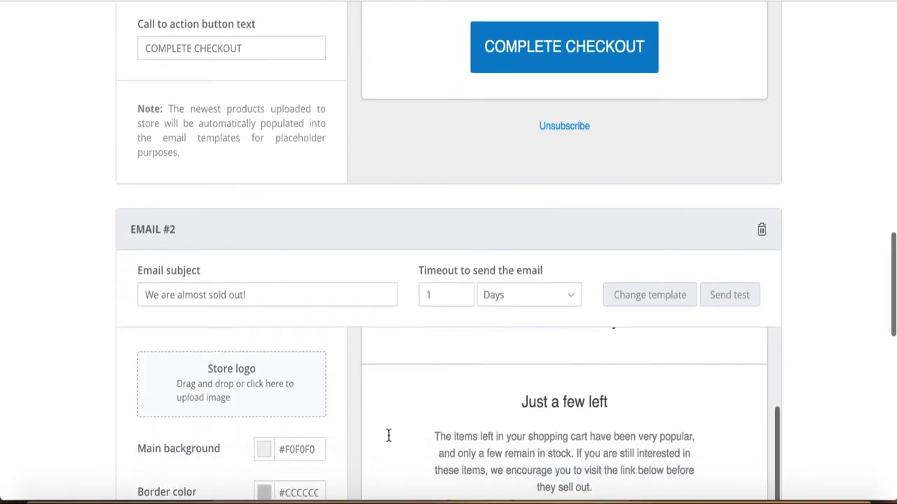
scroll(388, 441, "down", 1)
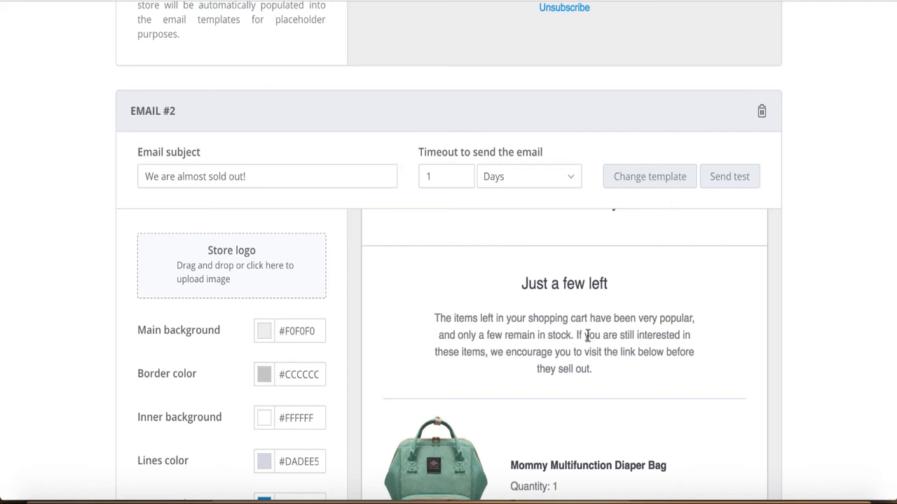
left_click(430, 176)
type("1")
- Add a third email to the campaign, choosing the Incentive type and the Minimal style
scroll(435, 189, "up", 15)
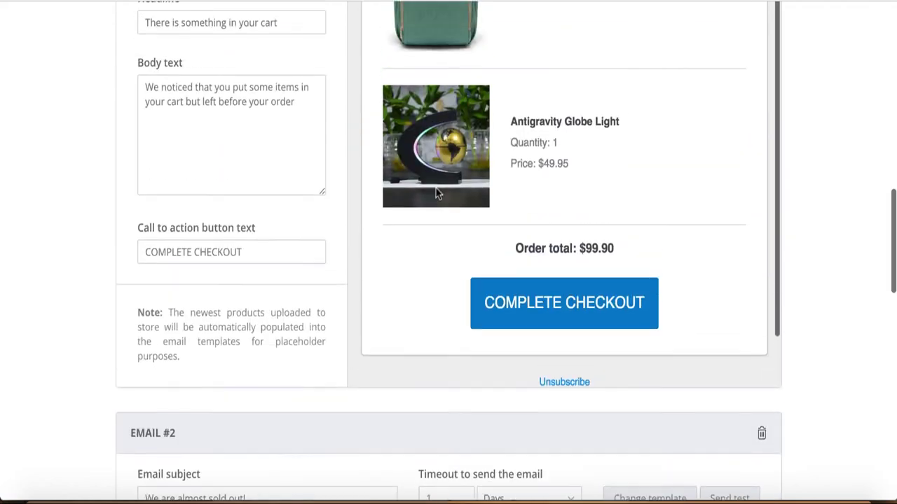
scroll(462, 316, "down", 12)
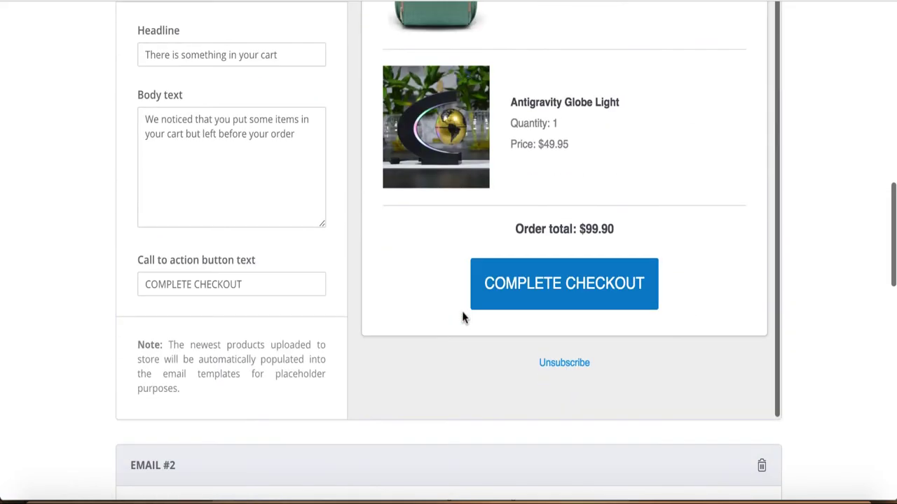
scroll(440, 256, "down", 8)
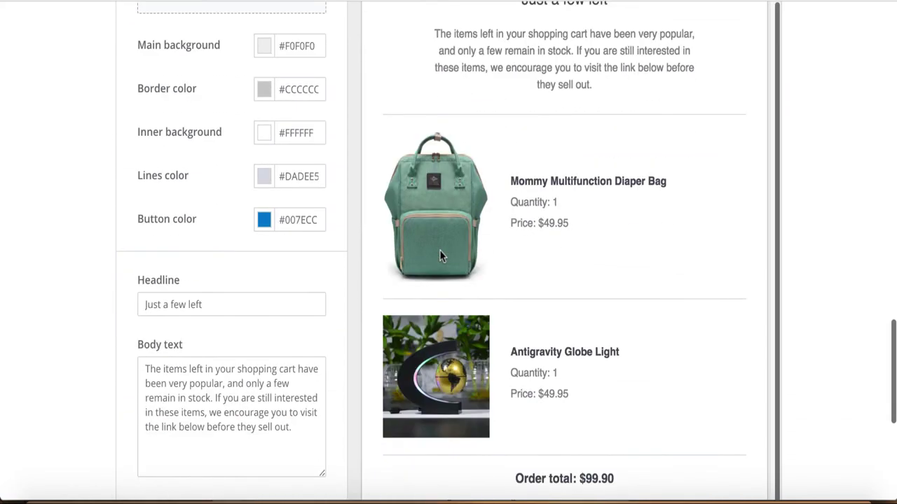
scroll(471, 386, "down", 2)
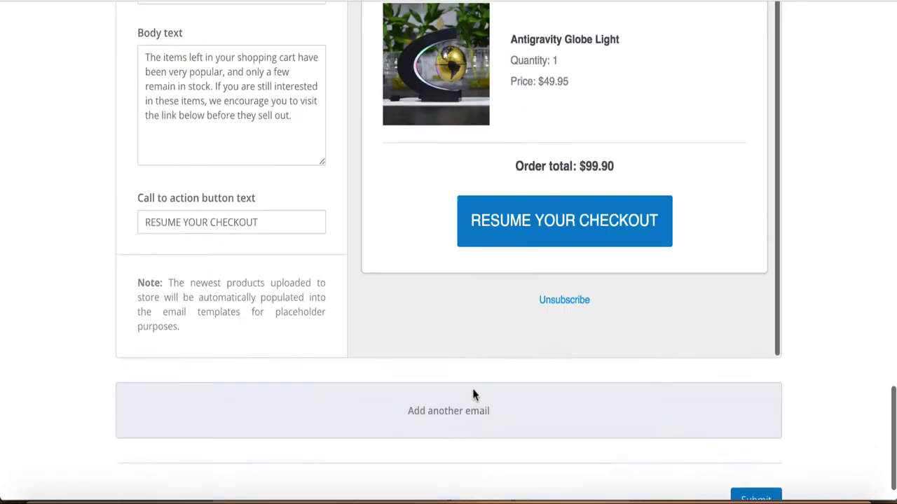
left_click(471, 376)
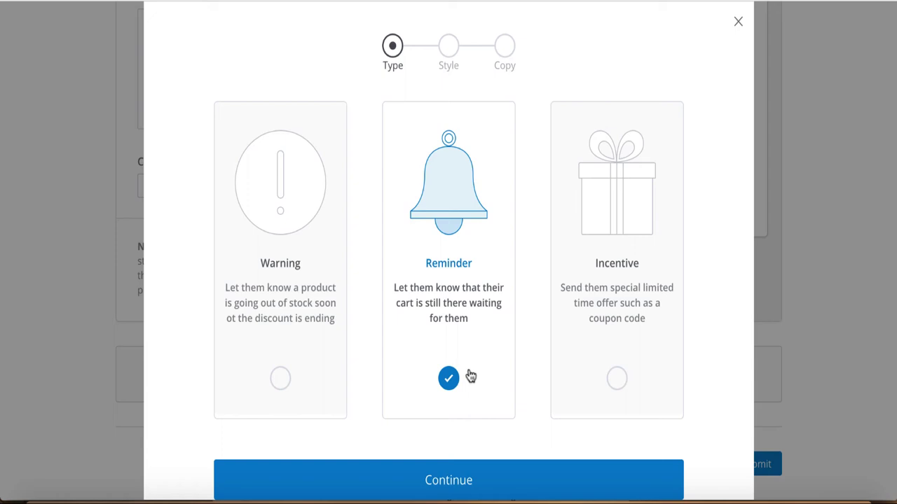
left_click(584, 338)
left_click(465, 483)
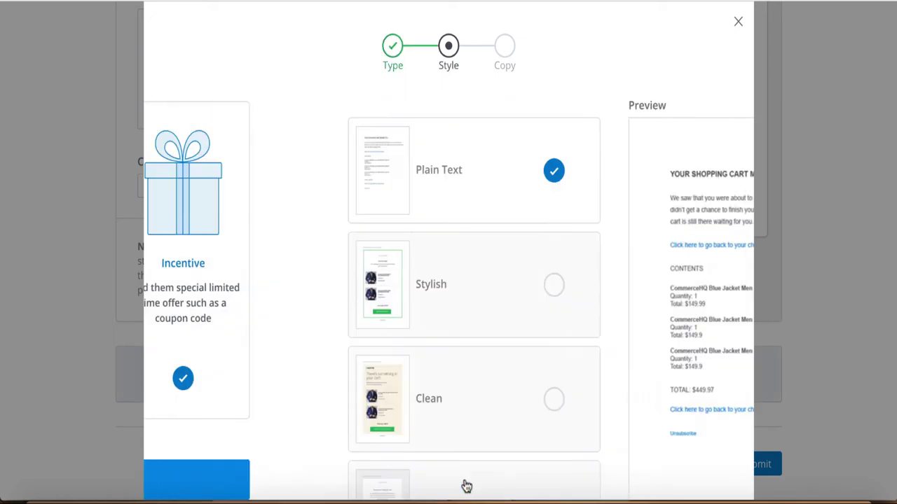
scroll(390, 318, "down", 3)
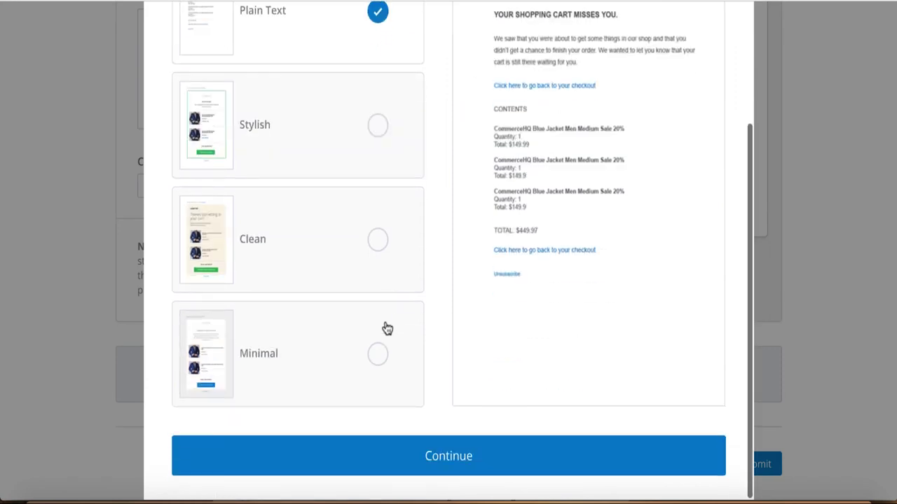
left_click(345, 355)
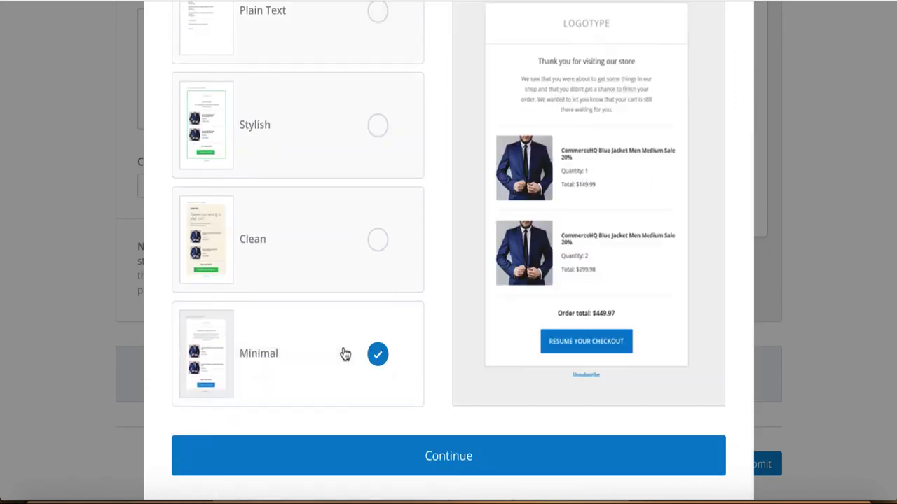
left_click(378, 456)
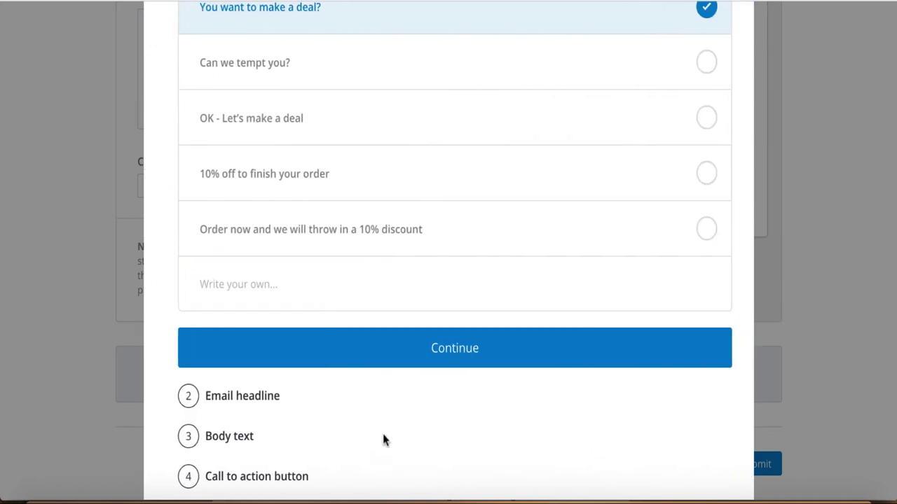
- Review the suggested subjects for the incentive email and accept "You want to make a deal?"
scroll(437, 326, "up", 3)
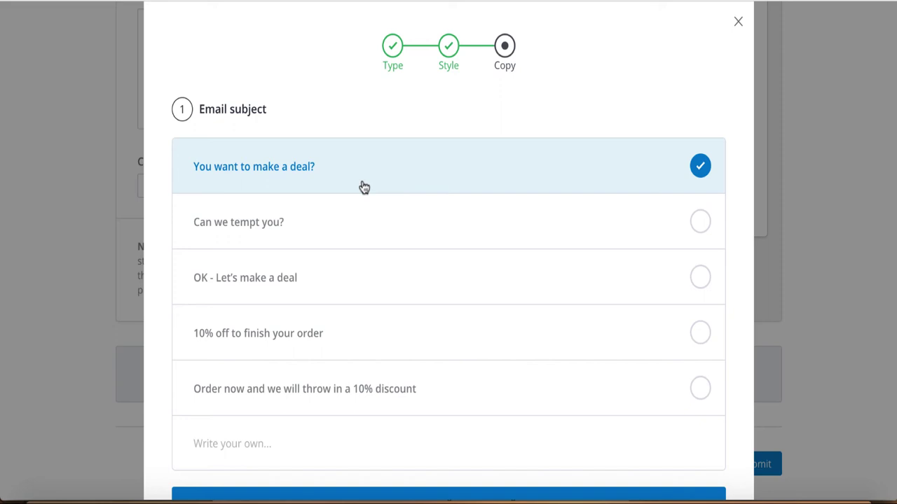
scroll(363, 187, "down", 3)
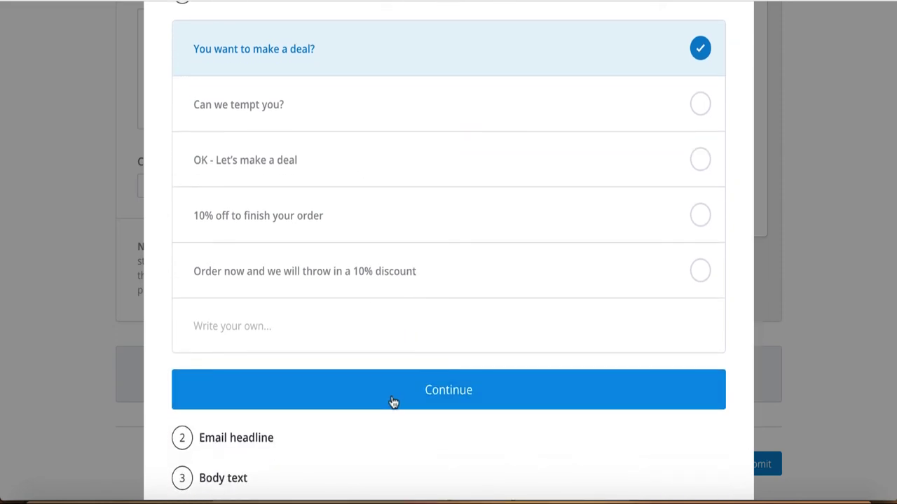
left_click(391, 400)
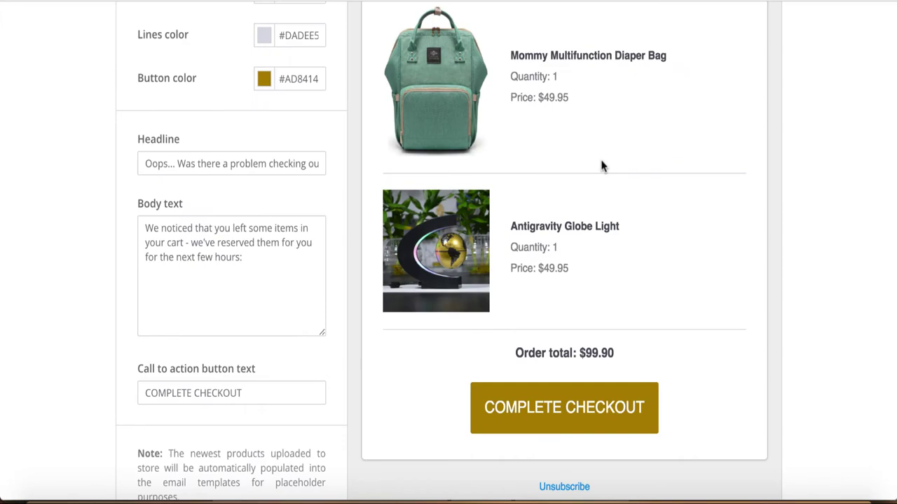
- In the example campaign, copy the body text of Email #3 that offers the coupon code DONTMISSOUT
scroll(601, 166, "up", 6)
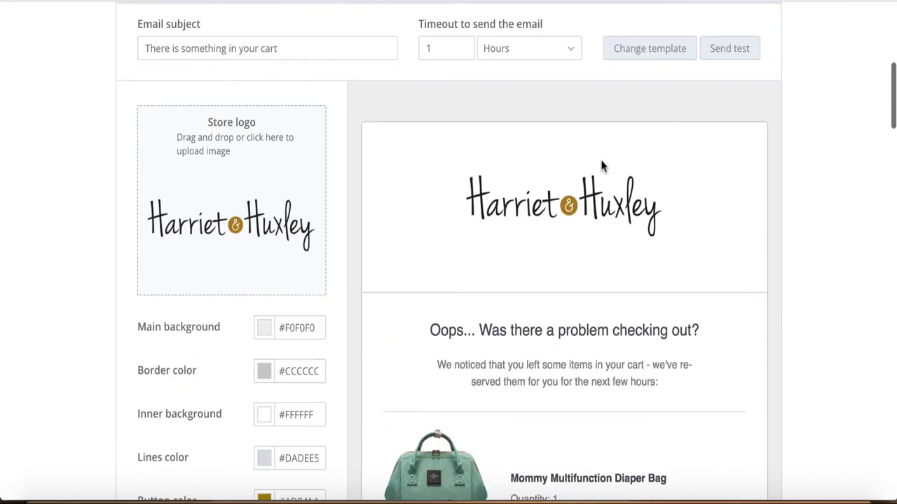
scroll(600, 166, "down", 15)
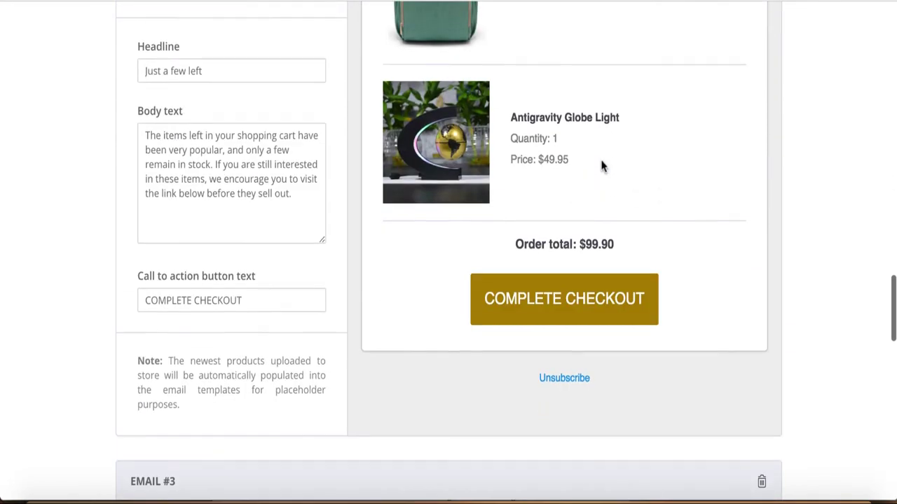
scroll(601, 164, "down", 10)
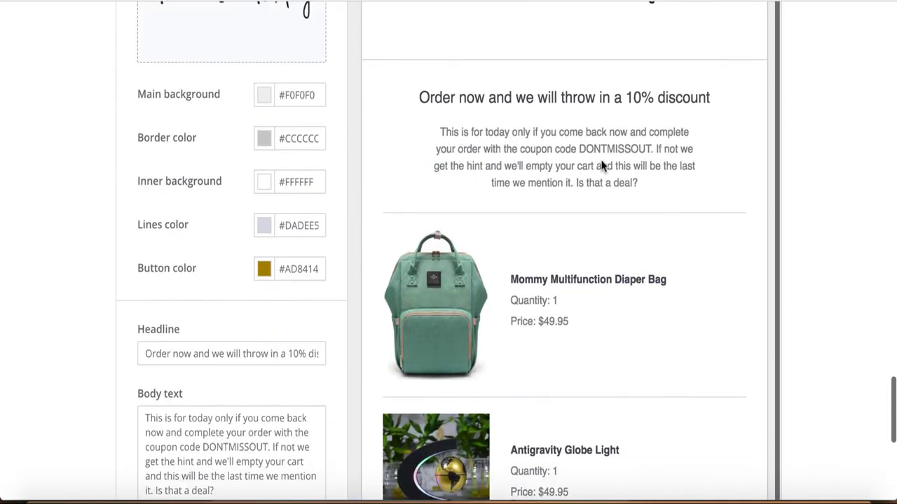
scroll(600, 166, "up", 1)
left_click_drag(639, 195, 438, 147)
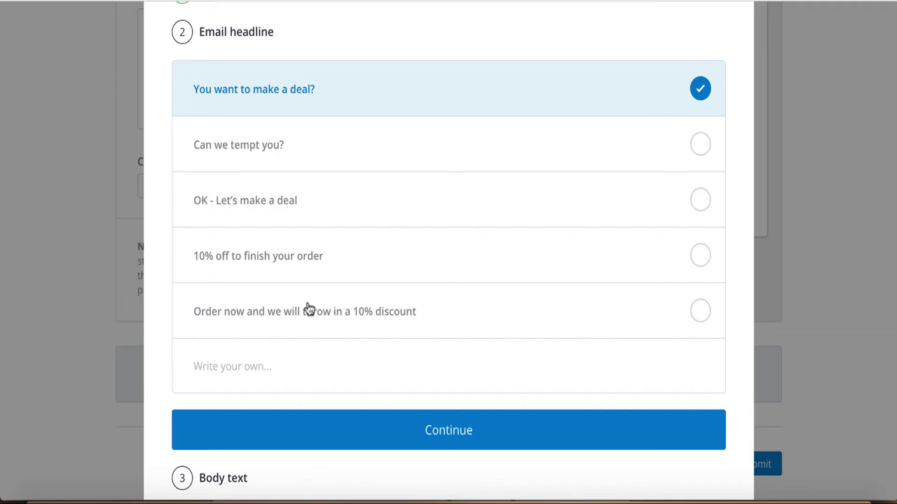
- Set the incentive email's headline to "Order now and we will throw in a 10% discount" and paste the copied DONTMISSOUT text as custom body text
left_click(365, 324)
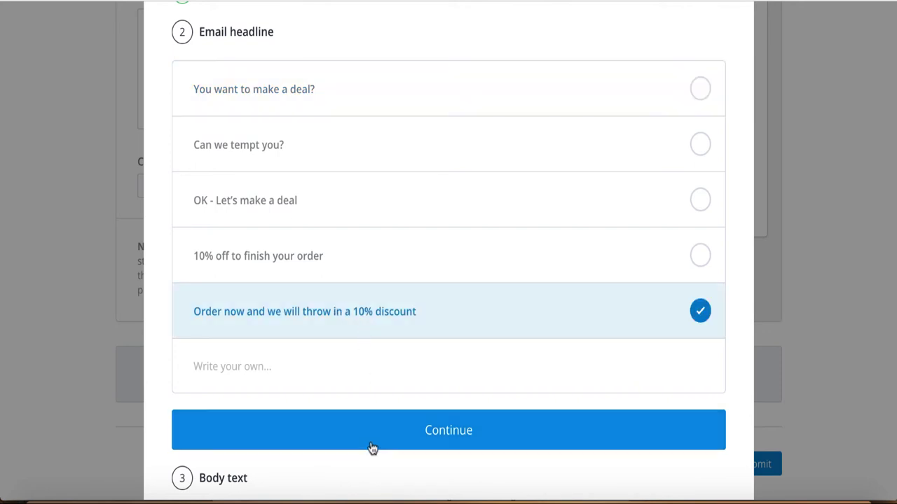
left_click(371, 428)
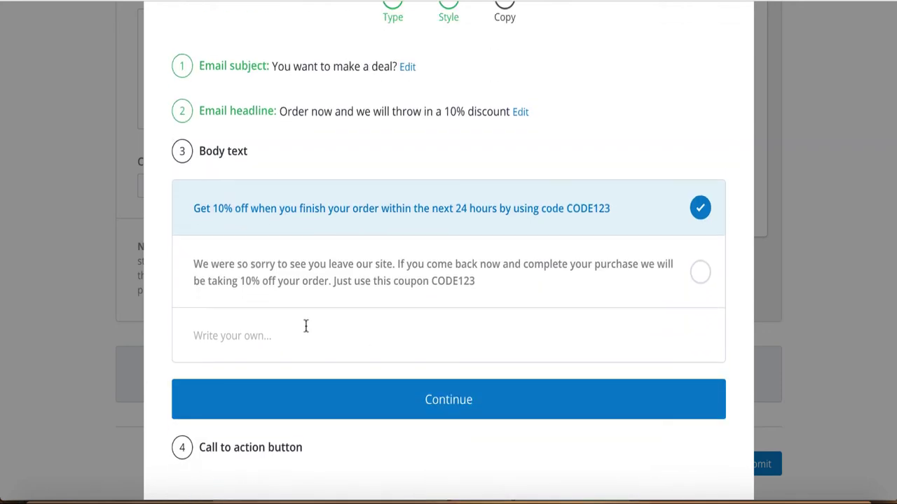
left_click(306, 327)
key("ctrl+v")
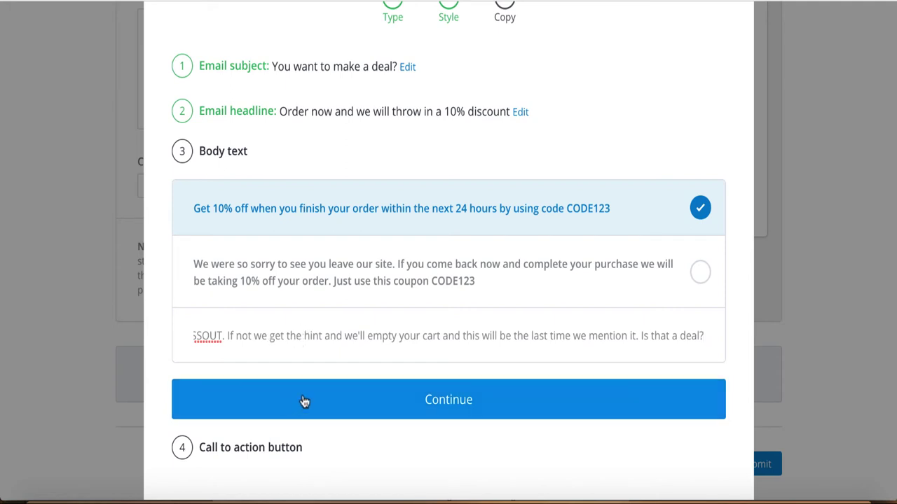
- Confirm the incentive email's custom body text and finish its copy with COMPLETE CHECKOUT as the call to action button
left_click(328, 405)
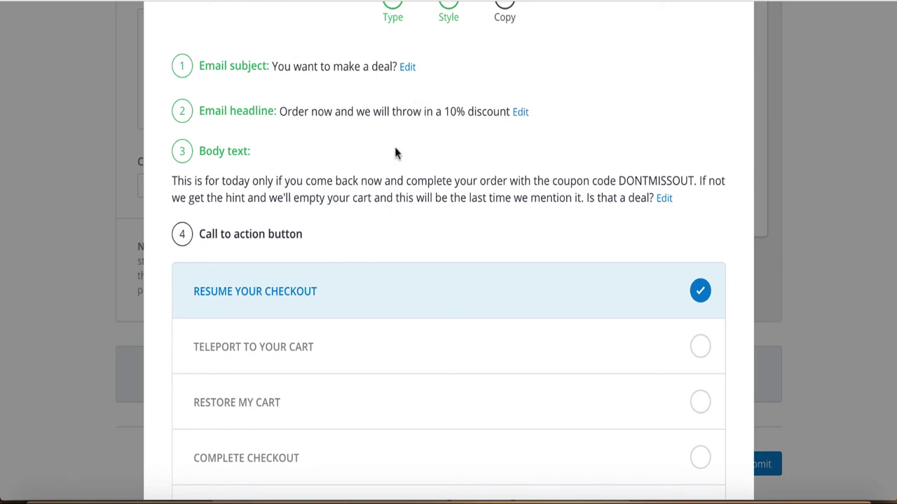
scroll(314, 203, "down", 3)
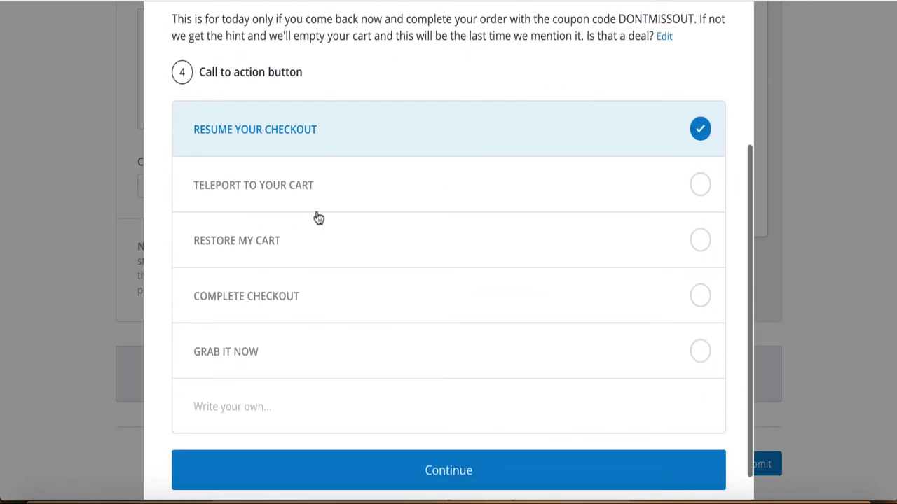
left_click(375, 296)
scroll(376, 298, "down", 1)
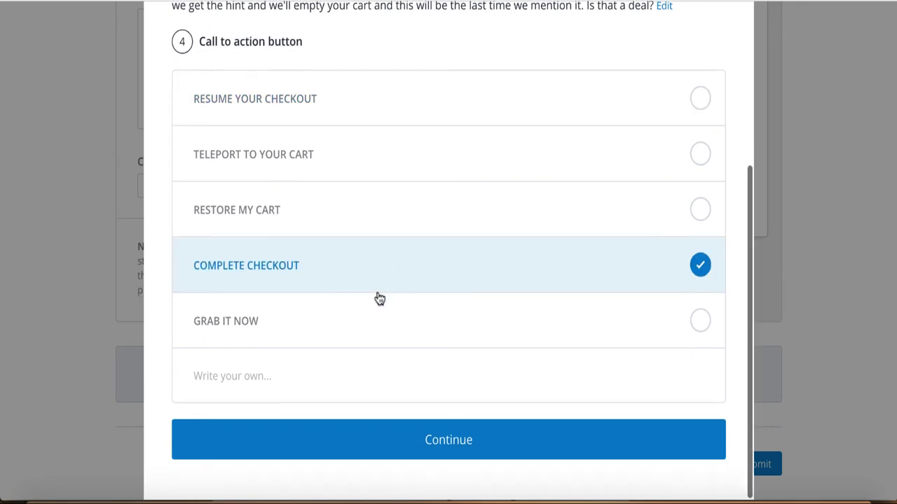
left_click(395, 439)
- Compare the new incentive email's preview, colors and text with Email #3 of the branded example campaign
scroll(394, 442, "down", 2)
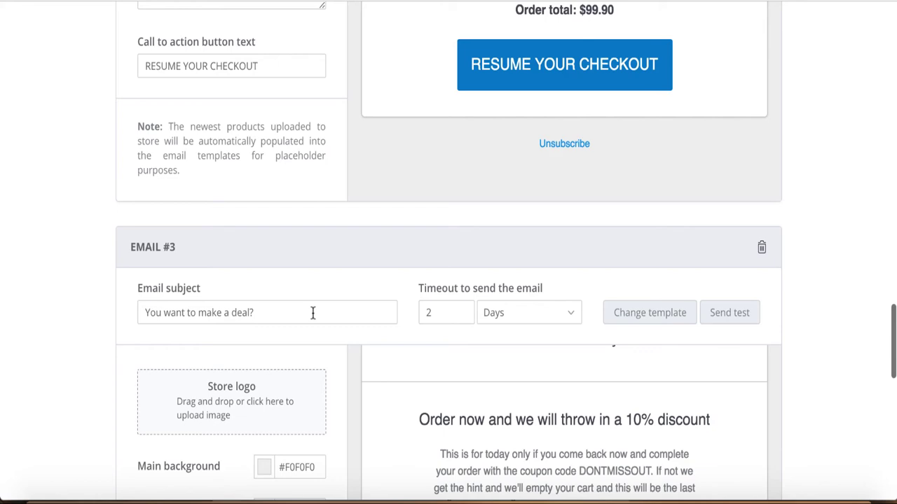
scroll(313, 314, "down", 3)
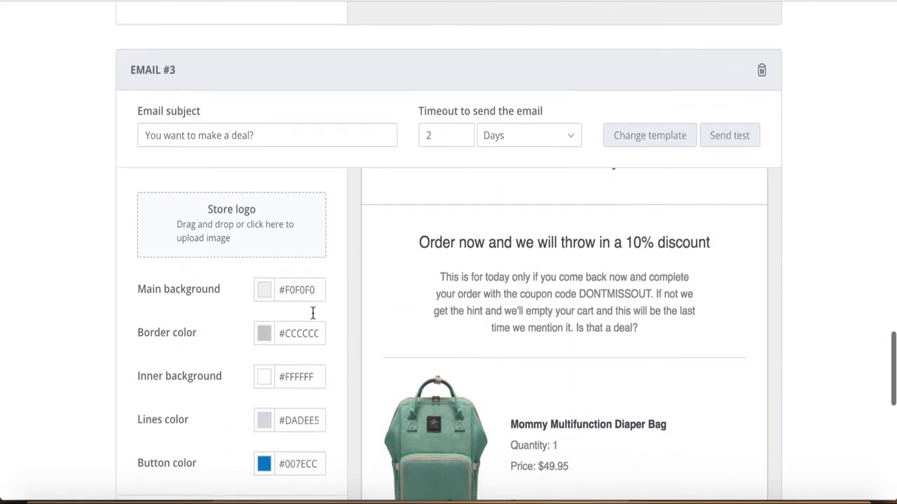
scroll(426, 274, "up", 2)
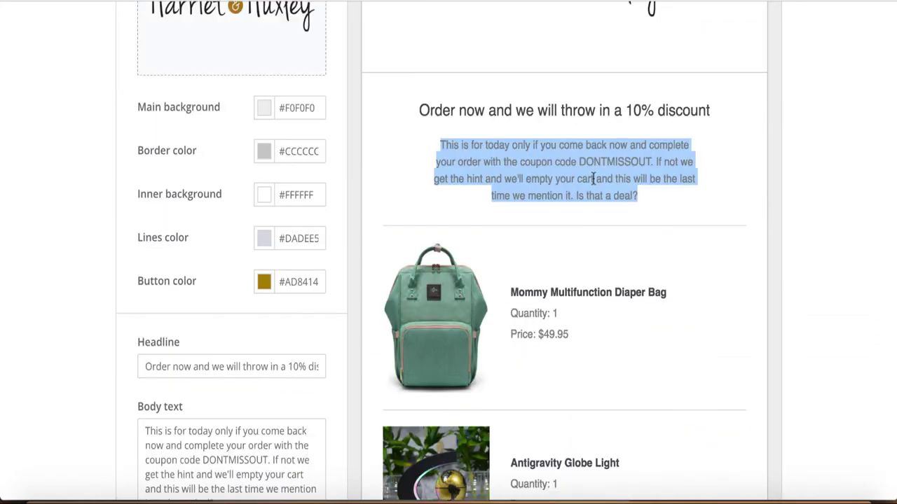
scroll(594, 179, "up", 3)
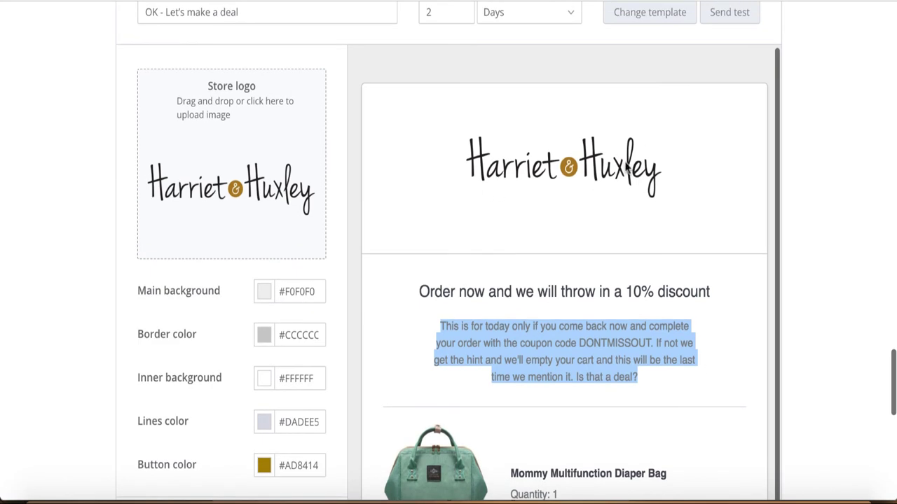
scroll(657, 187, "down", 6)
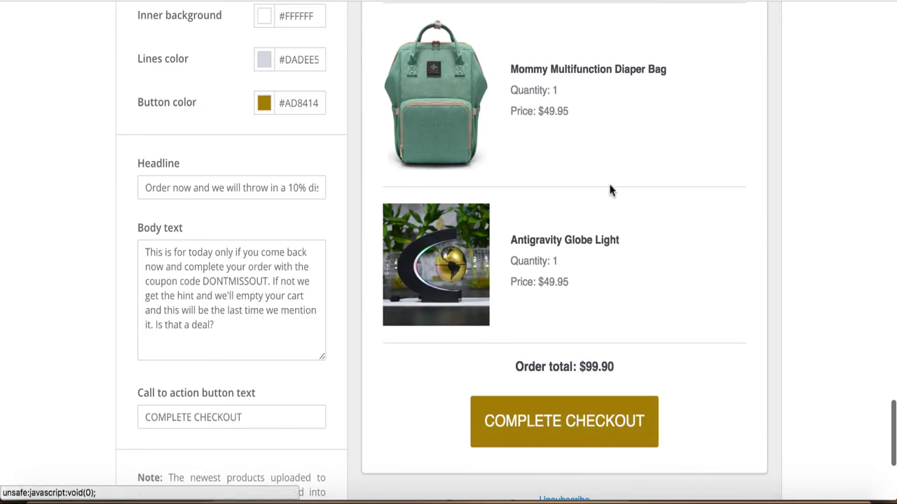
scroll(588, 196, "up", 3)
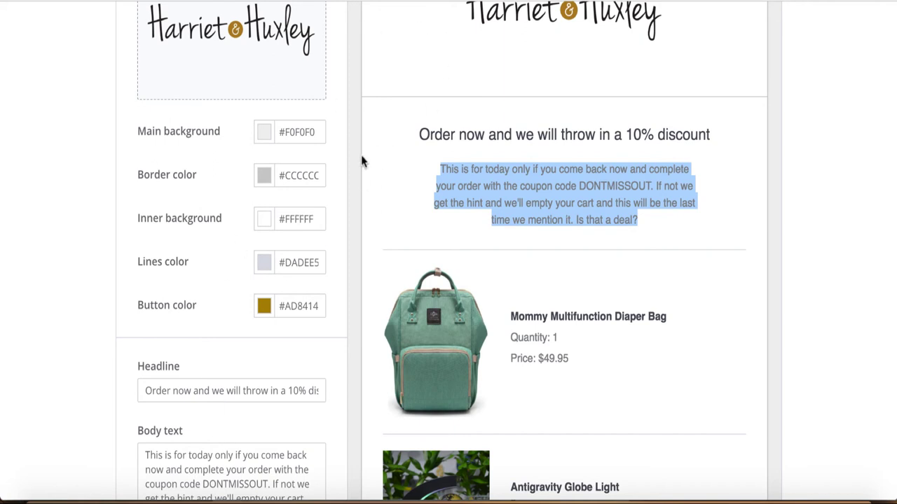
scroll(510, 251, "down", 10)
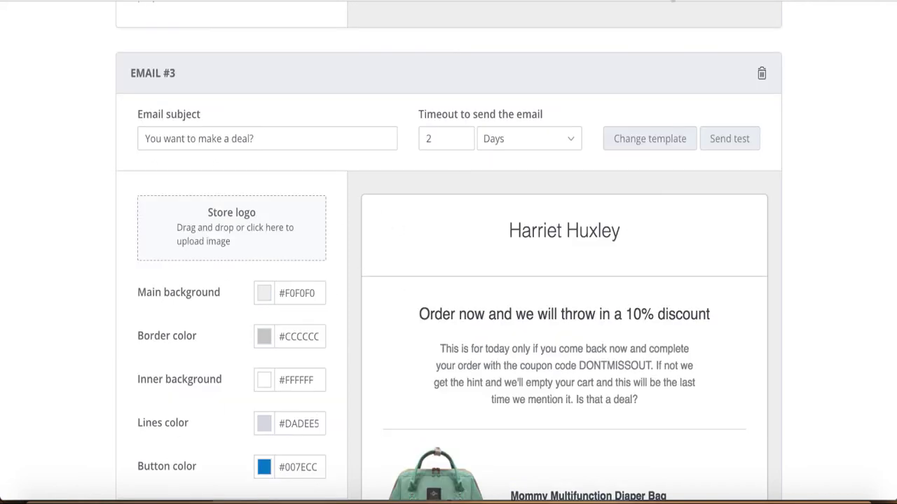
scroll(510, 250, "down", 8)
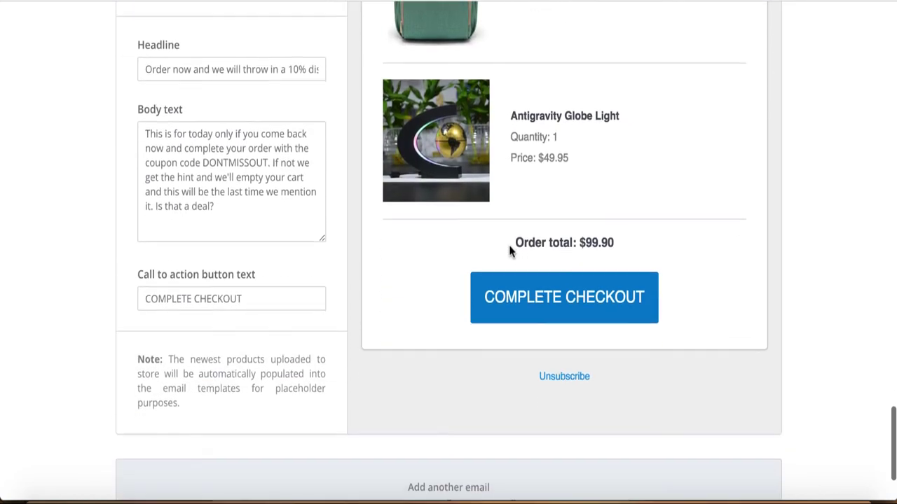
scroll(511, 252, "down", 3)
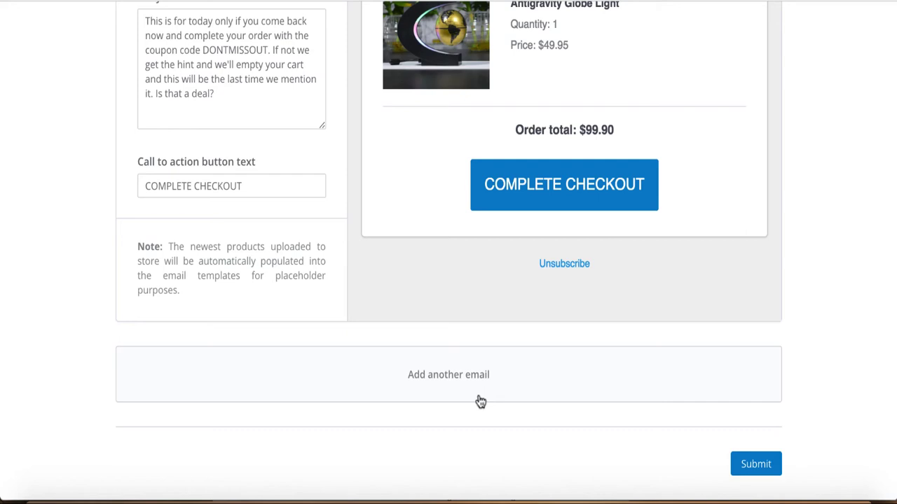
- Look over the new campaign's general settings and the subject, timeout and preview of Email #1
scroll(480, 400, "up", 10)
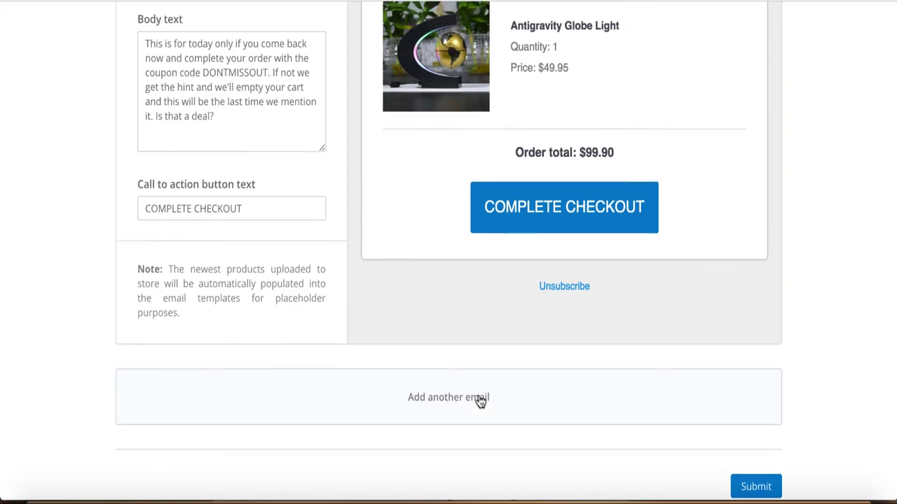
scroll(480, 401, "down", 11)
scroll(480, 400, "up", 5)
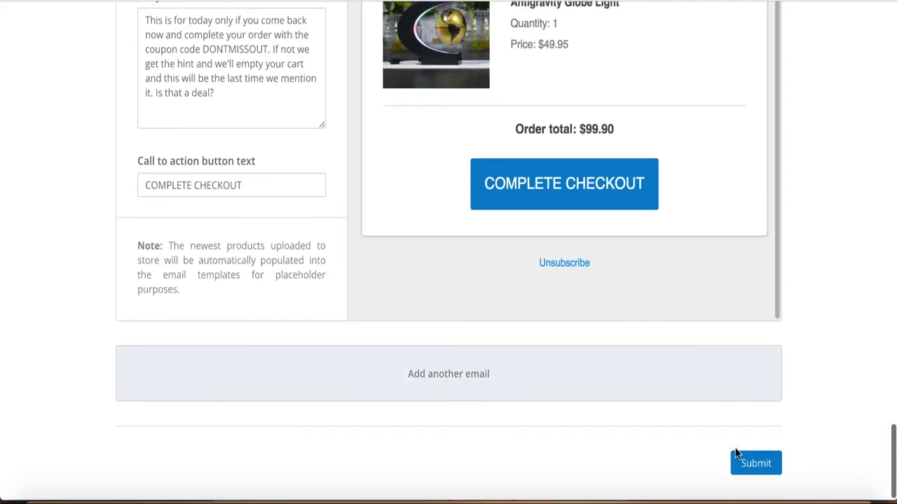
scroll(290, 322, "up", 10)
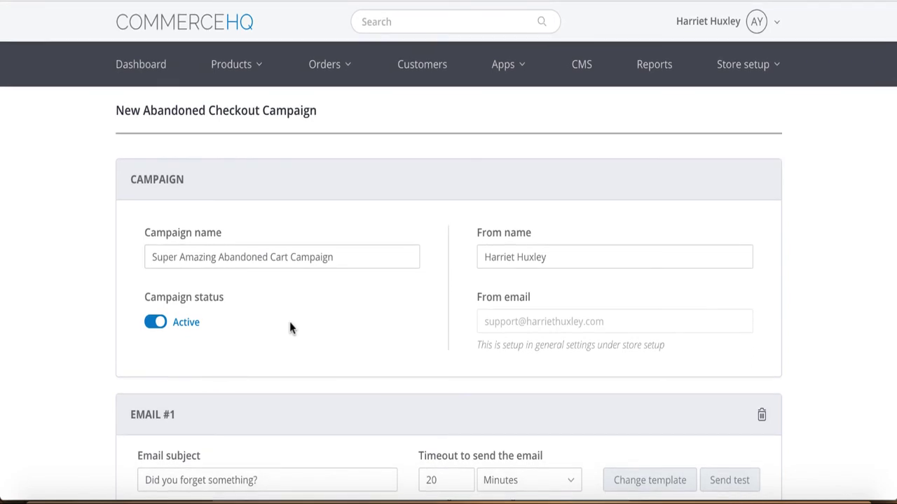
scroll(289, 322, "down", 4)
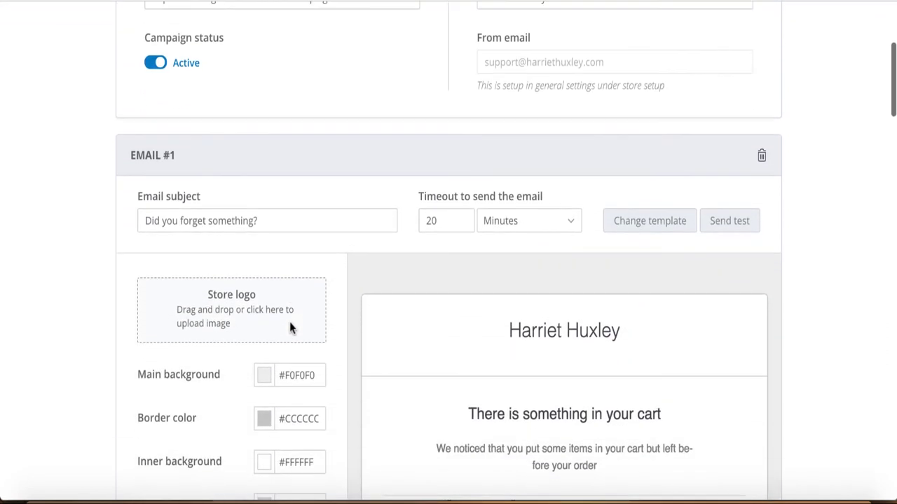
scroll(495, 460, "down", 3)
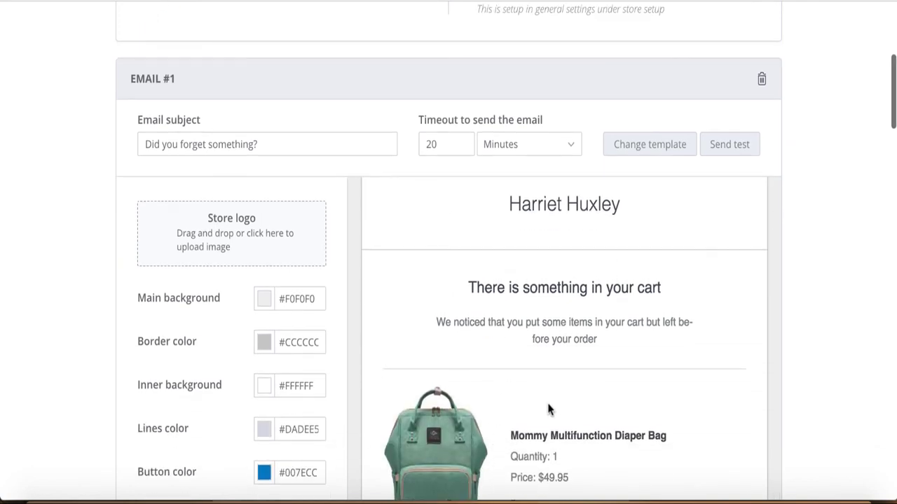
scroll(549, 410, "up", 1)
scroll(548, 410, "up", 5)
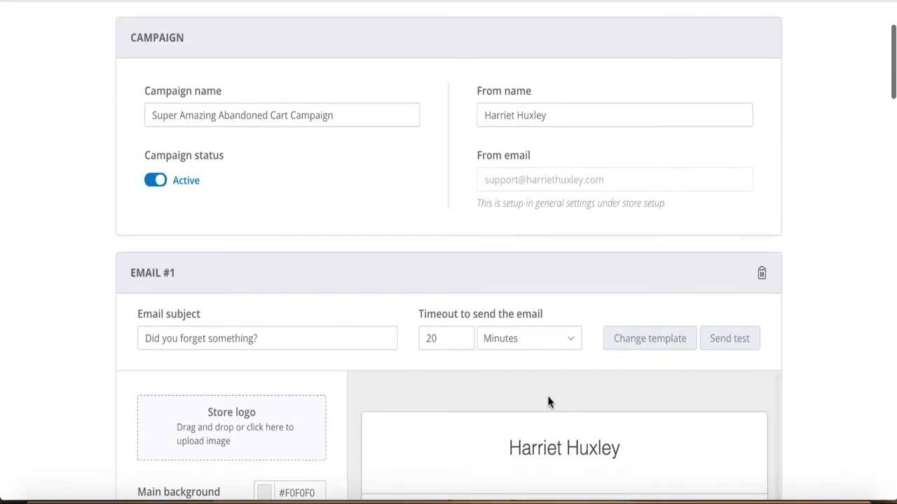
scroll(550, 403, "up", 2)
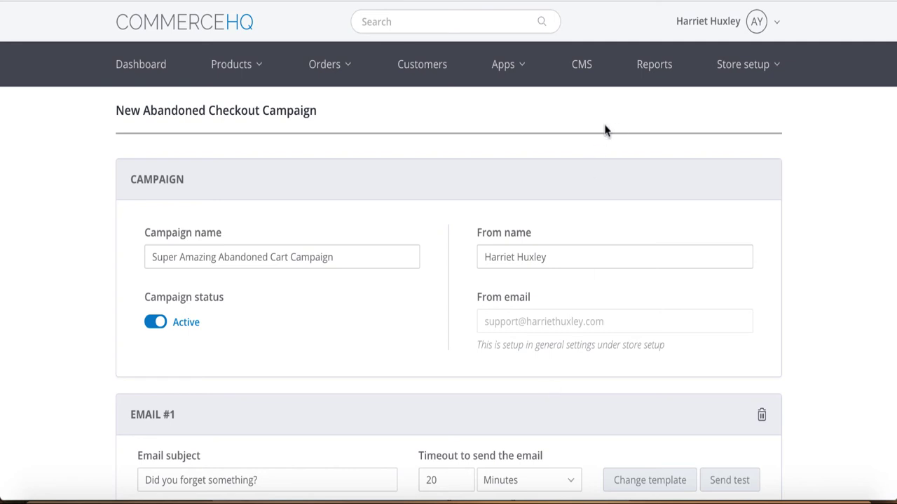
left_click(715, 82)
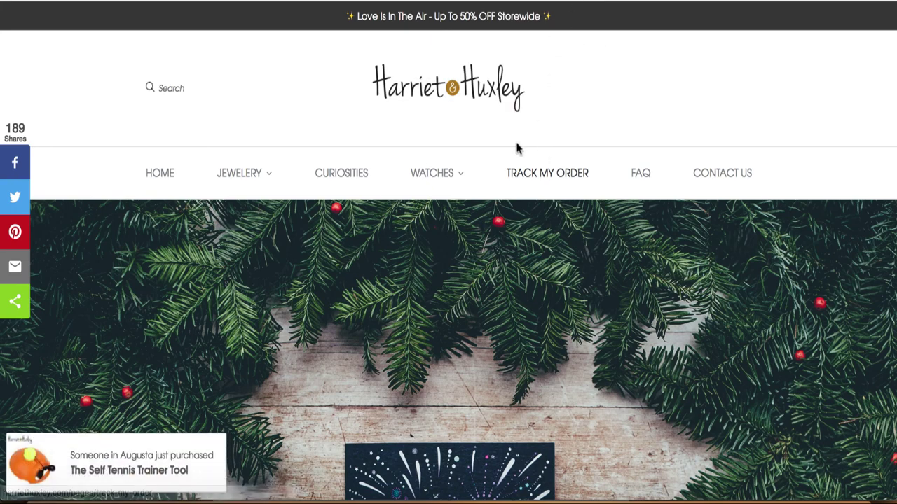
mouse_move(436, 175)
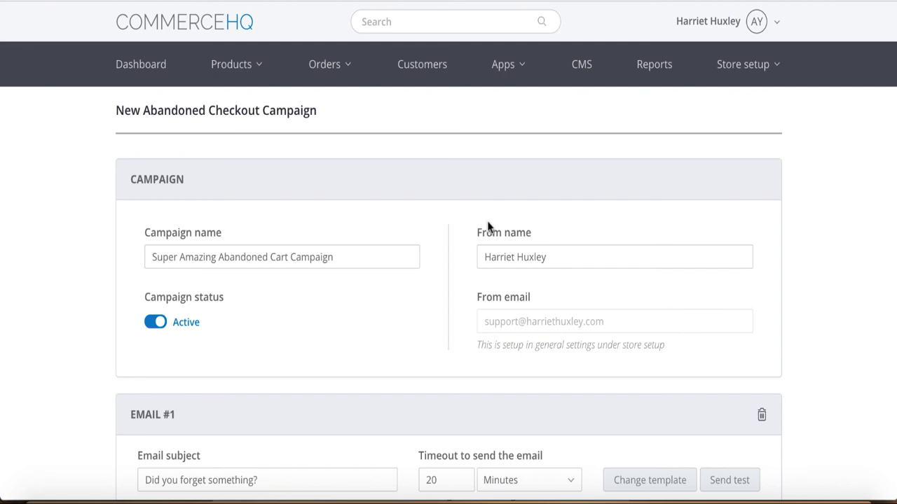
left_click(518, 83)
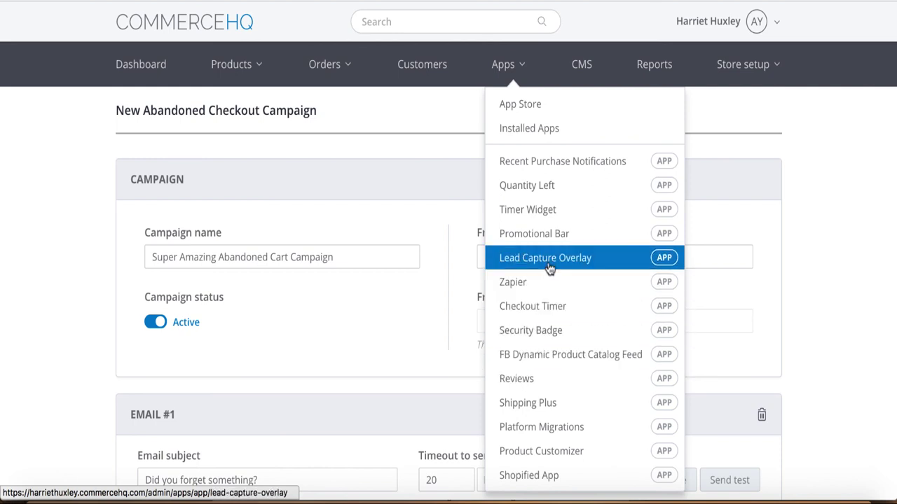
left_click(450, 143)
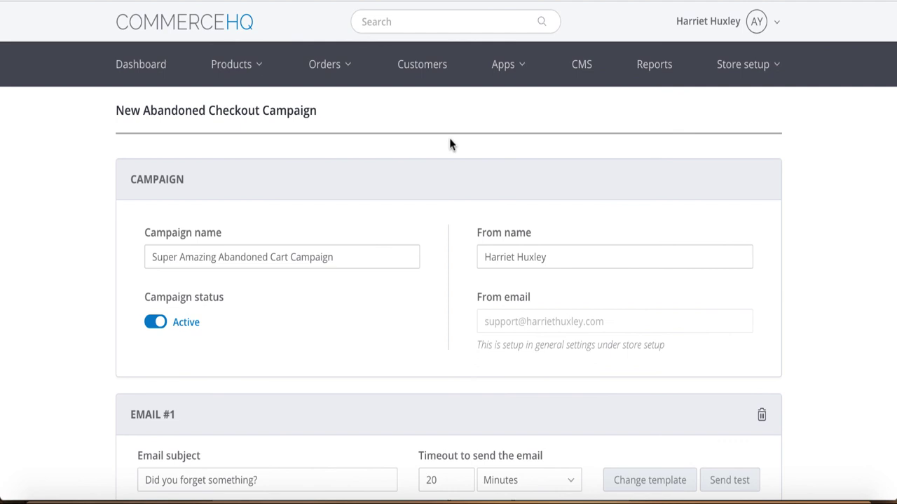